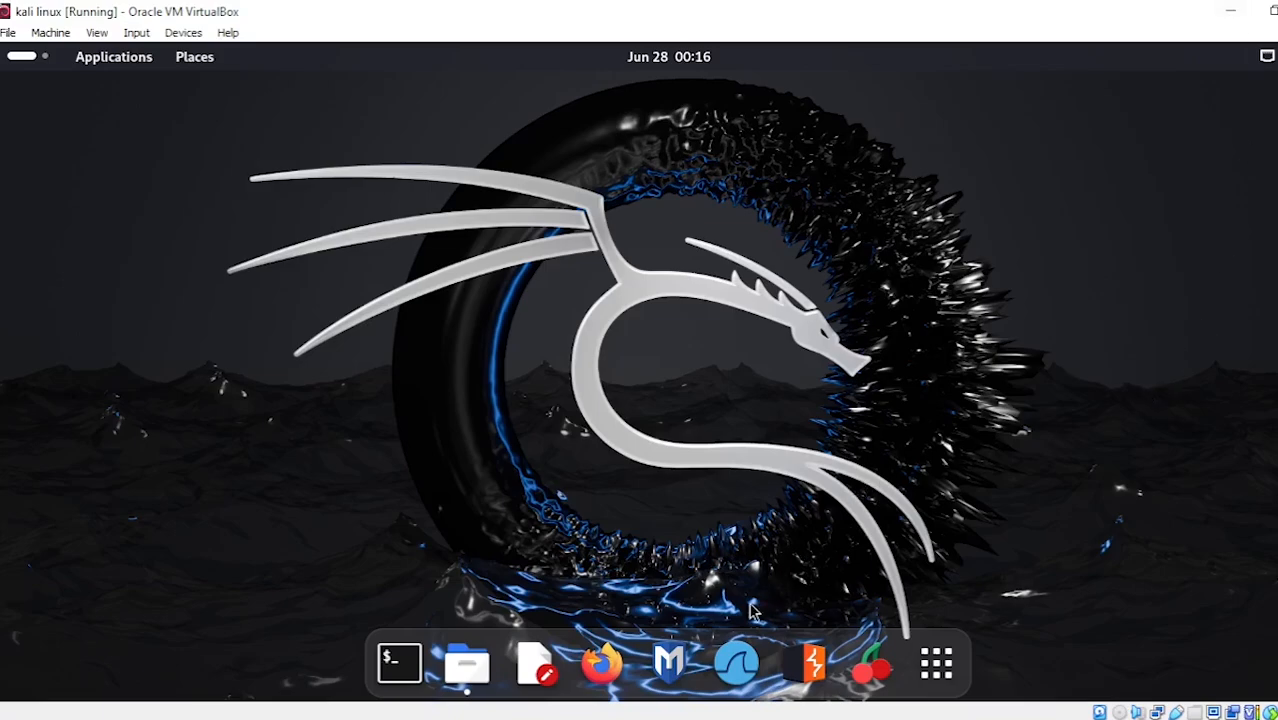
Step: Launch Wireshark and open the capture file exercise 01.pcap from the Downloads folder
click(729, 652)
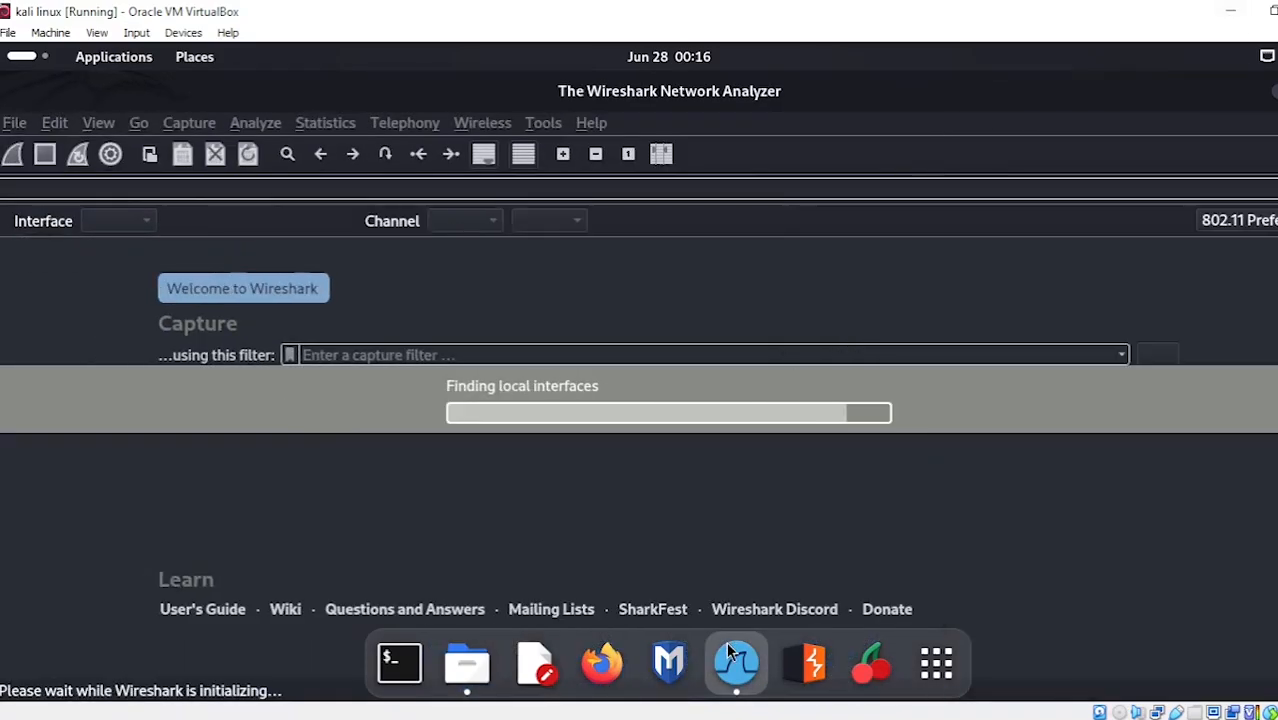
click(14, 122)
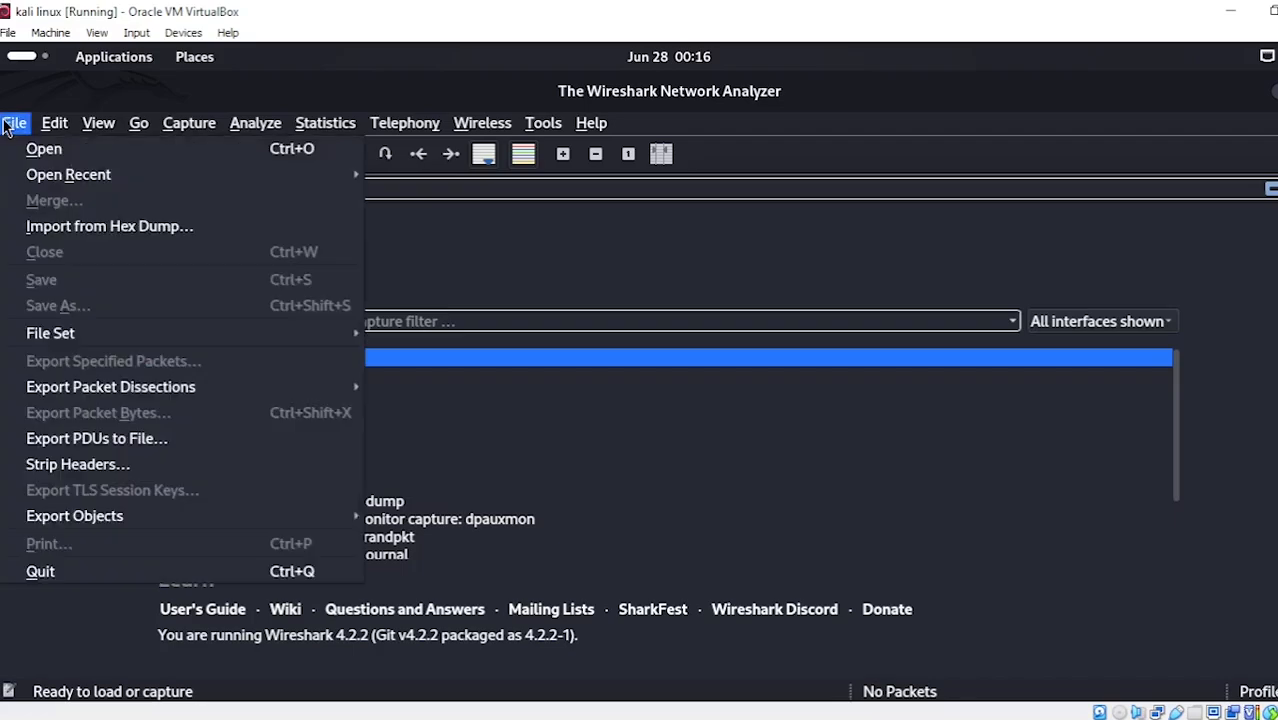
click(40, 152)
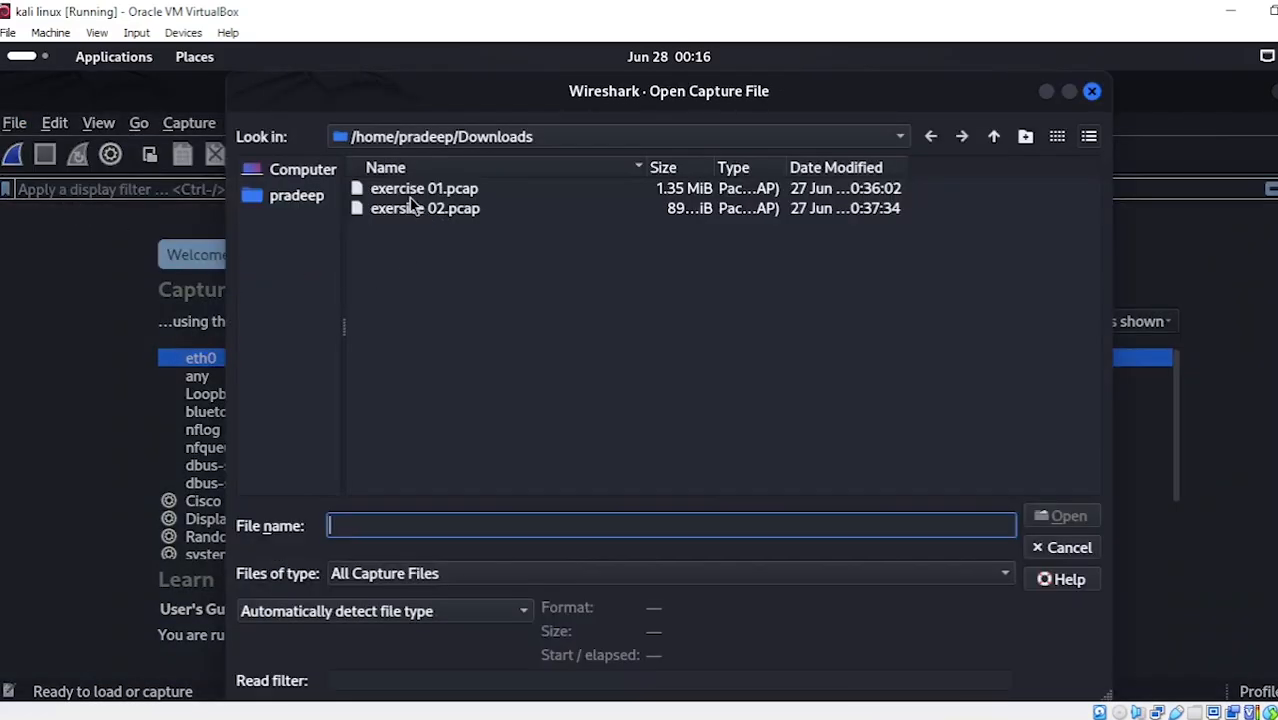
click(413, 194)
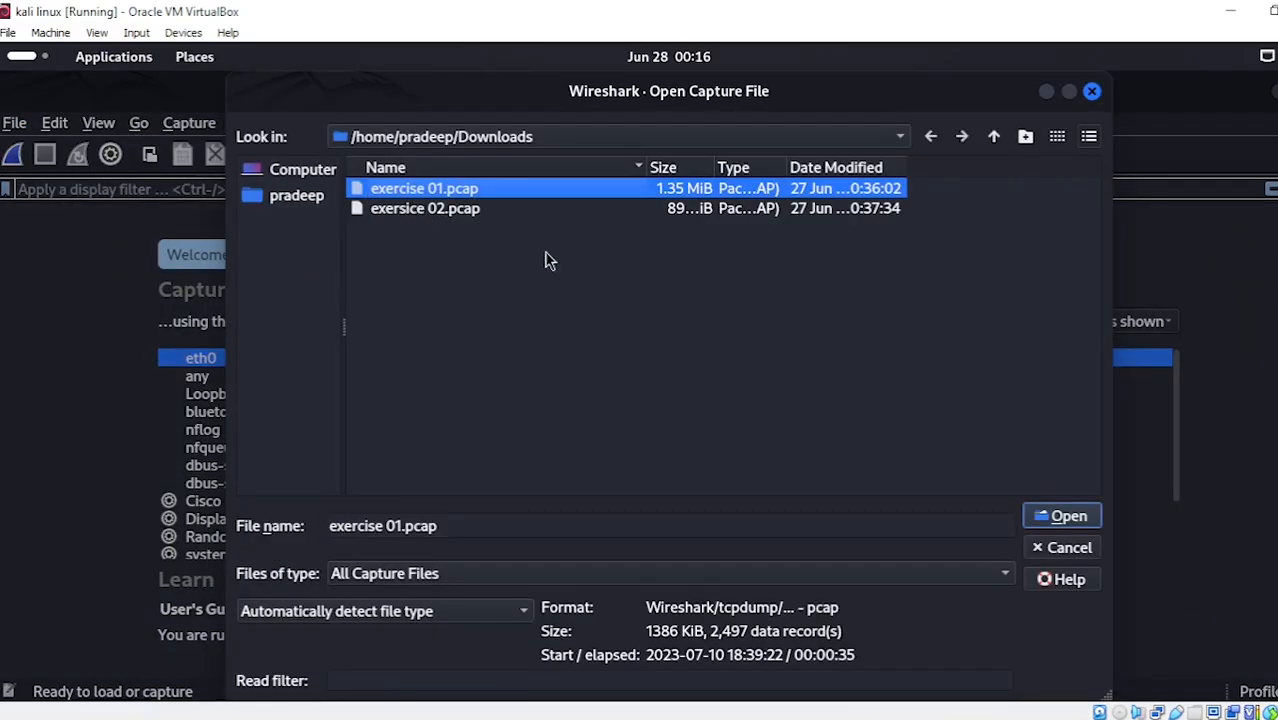
click(1066, 517)
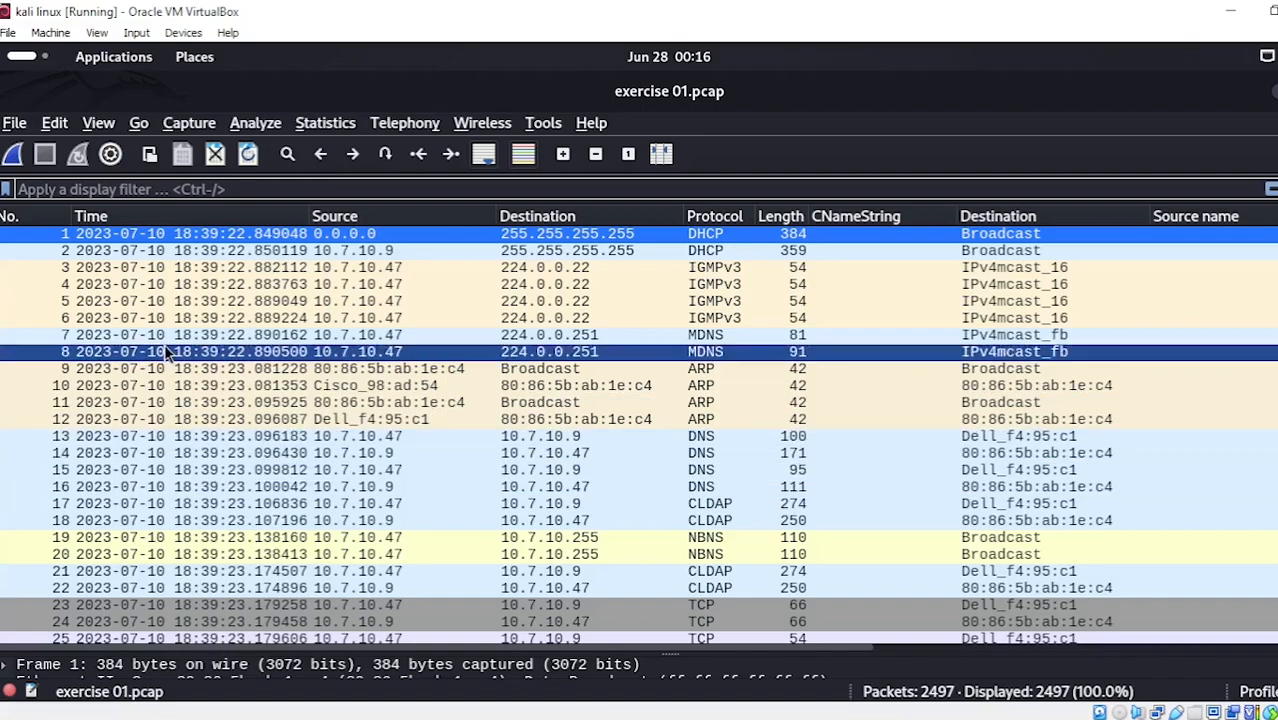
Step: Review the capture's IPv4 conversations sorted by bytes, and close the conversation statistics
click(325, 123)
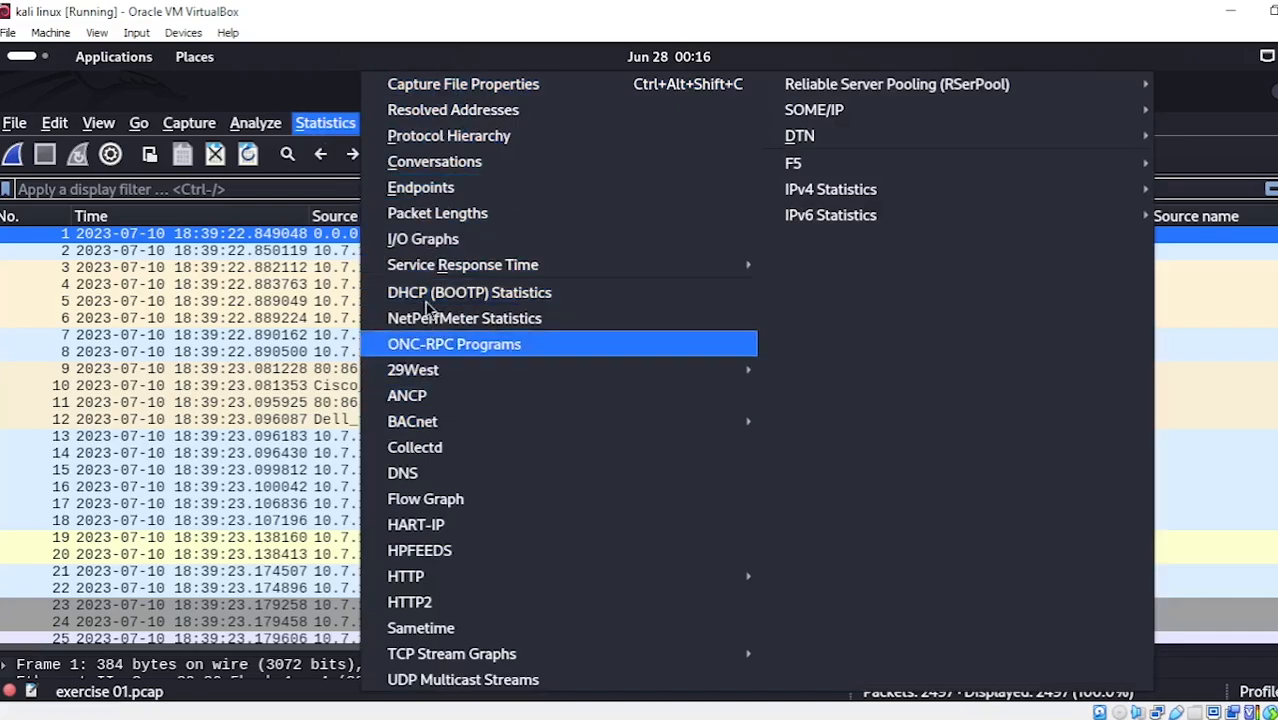
click(455, 161)
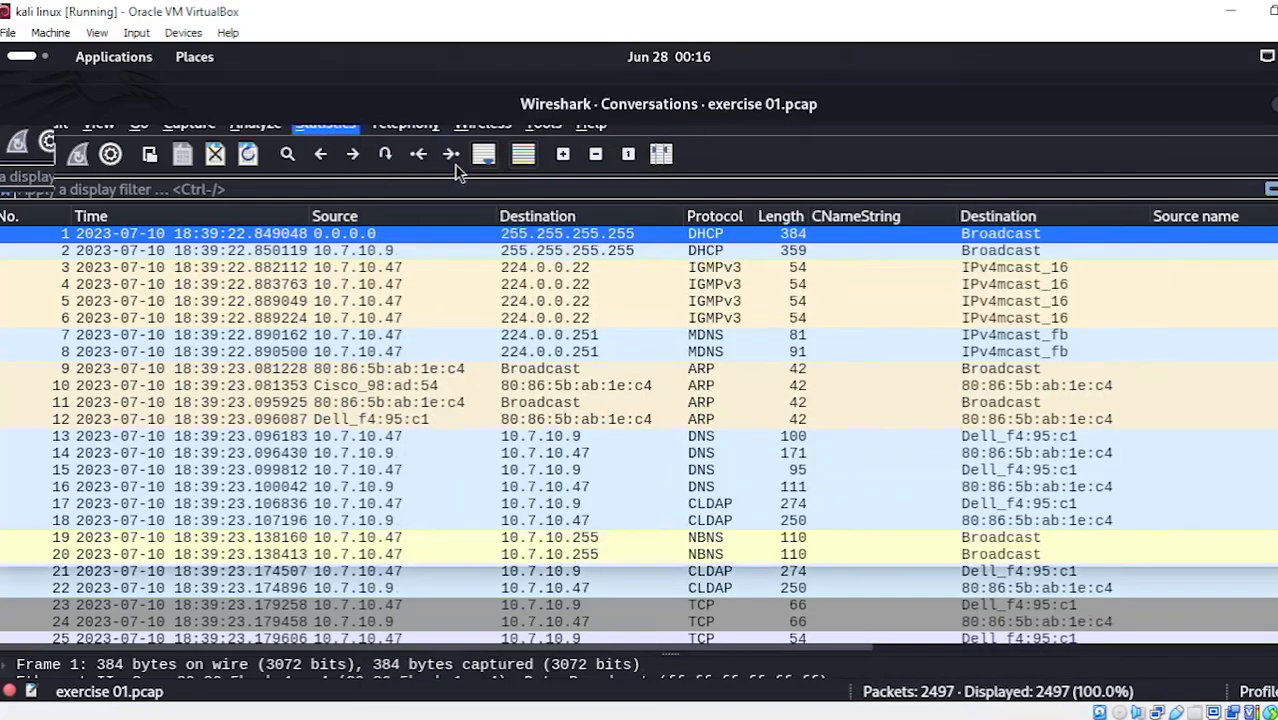
click(355, 156)
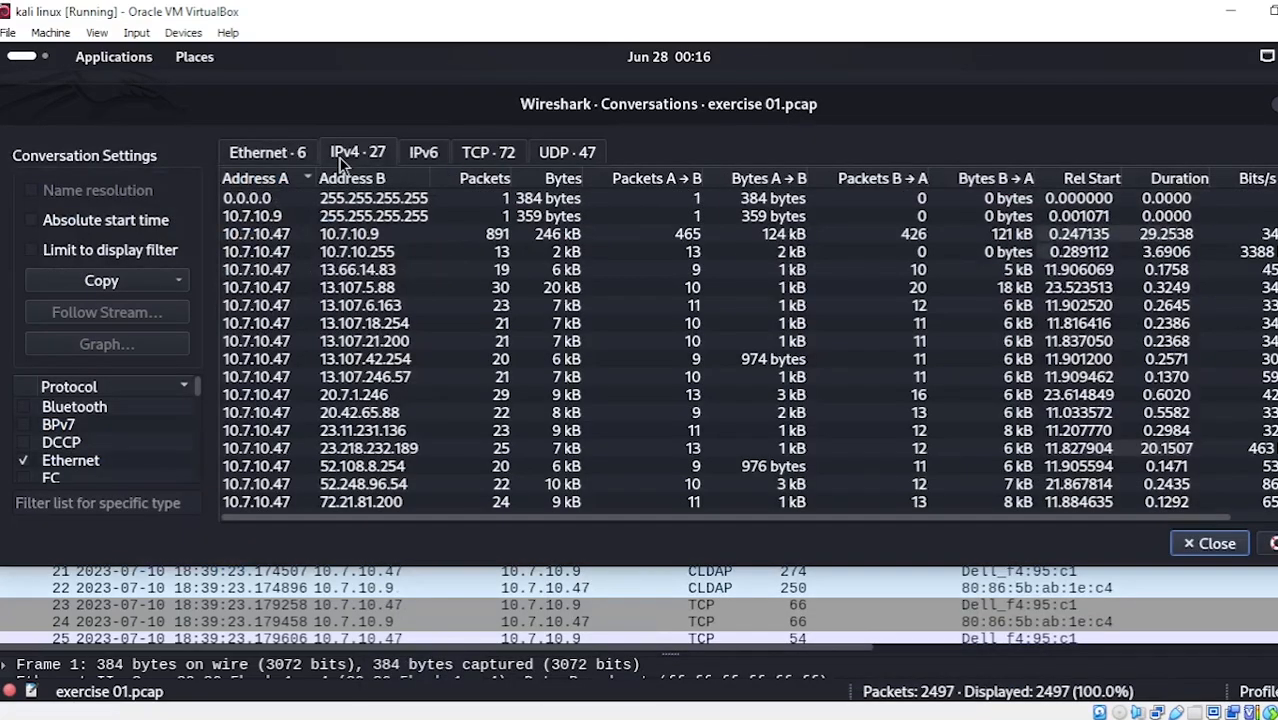
click(561, 180)
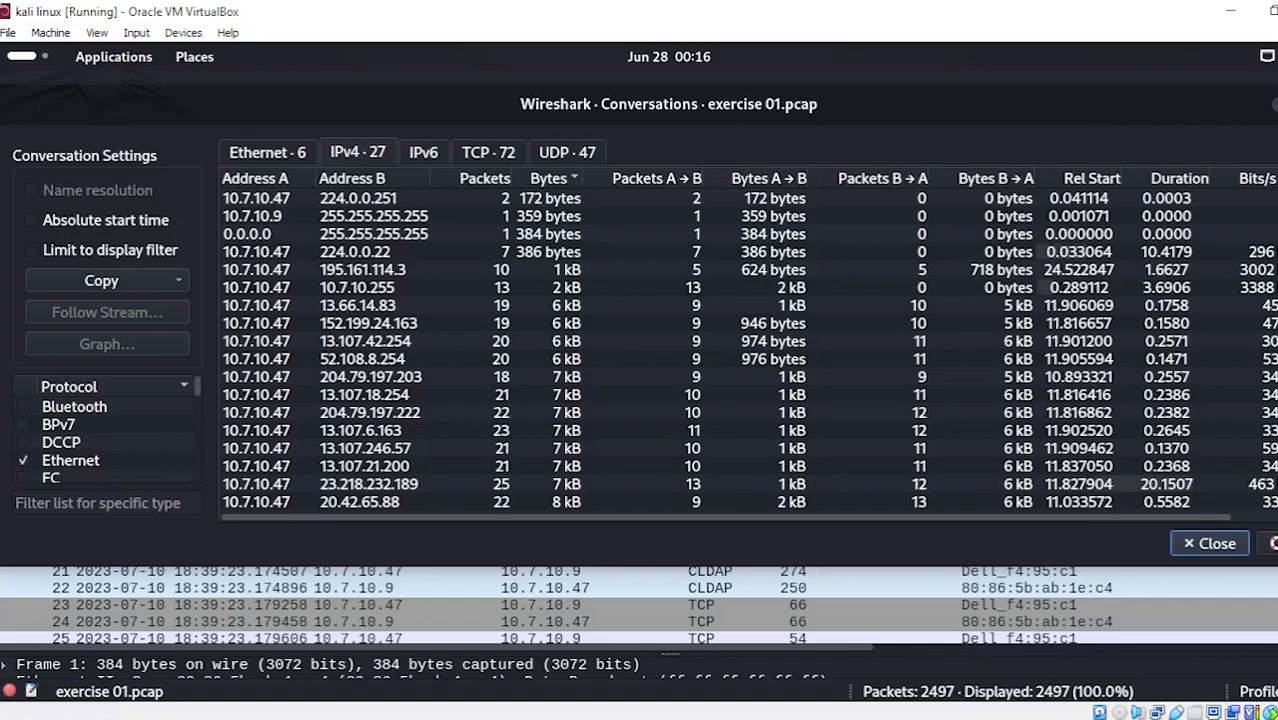
key(Escape)
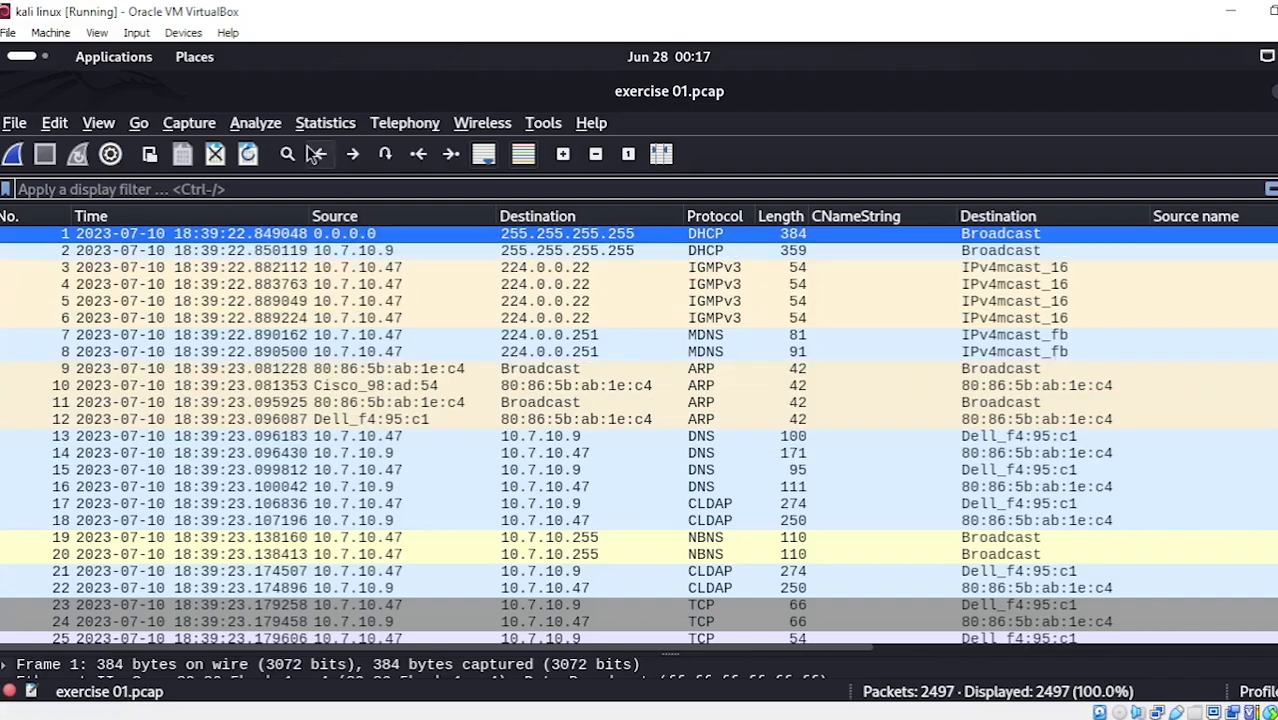
Step: Check the first packet's timestamp in the capture file properties, highlight it, and close the properties
click(356, 451)
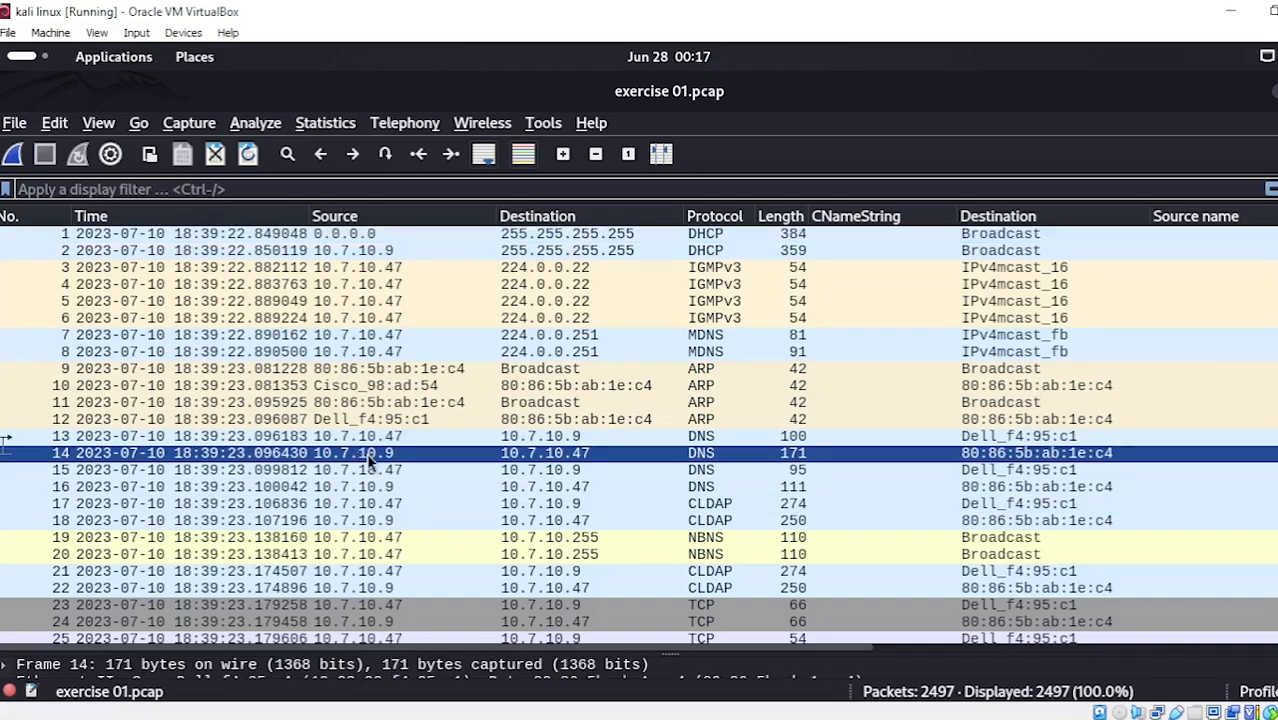
click(330, 124)
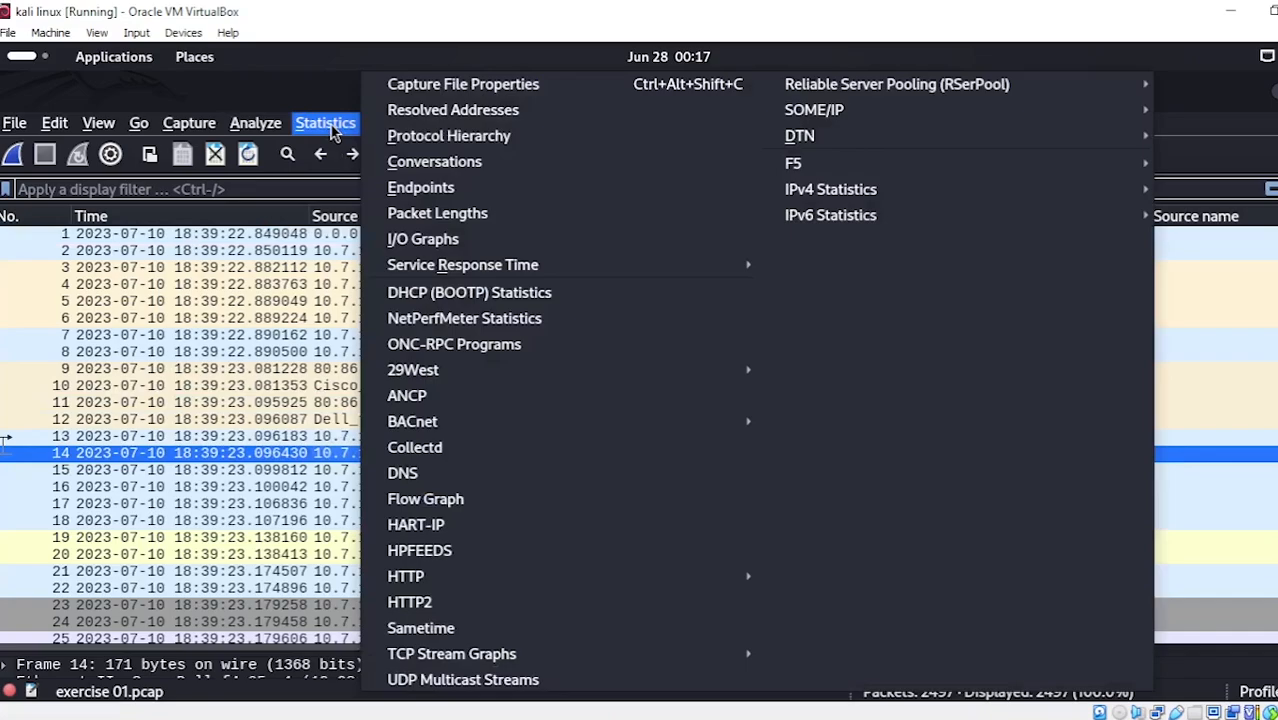
click(420, 92)
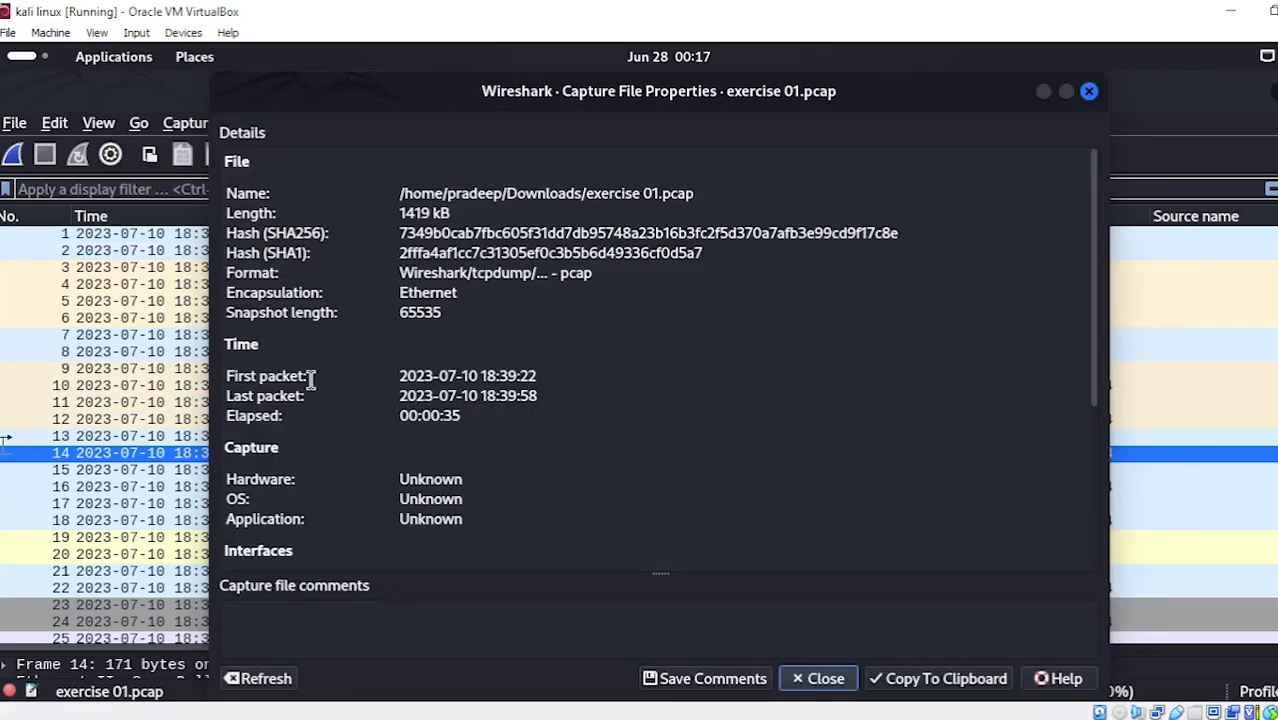
drag(392, 375, 540, 375)
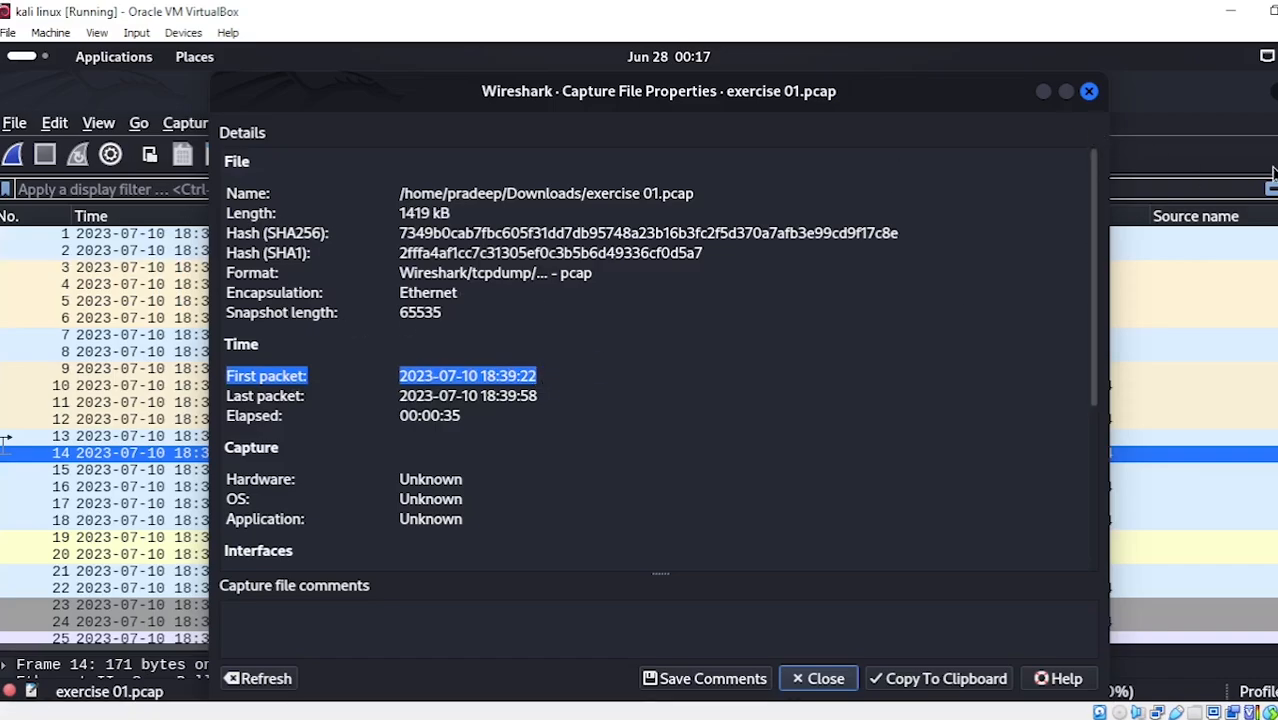
click(1088, 92)
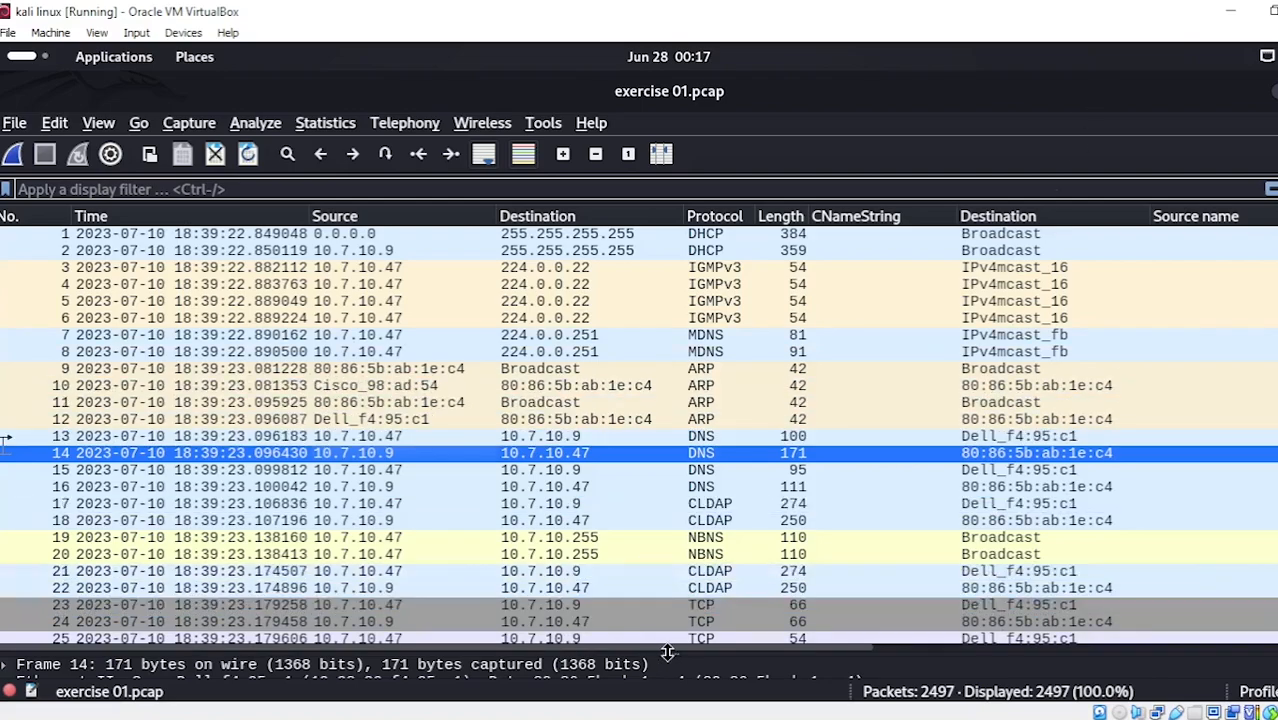
Step: Enlarge the packet details area and expand the Ethernet II section of packet 14 to examine its MAC addresses
drag(670, 647, 672, 512)
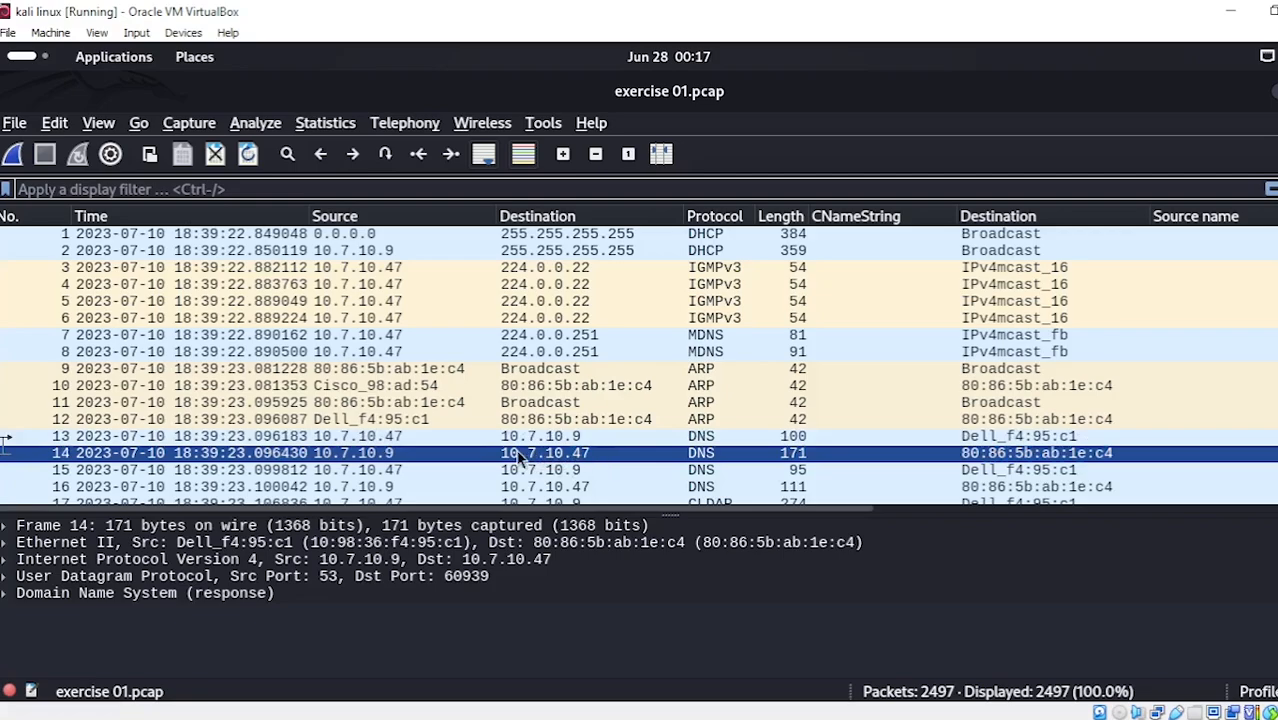
click(56, 543)
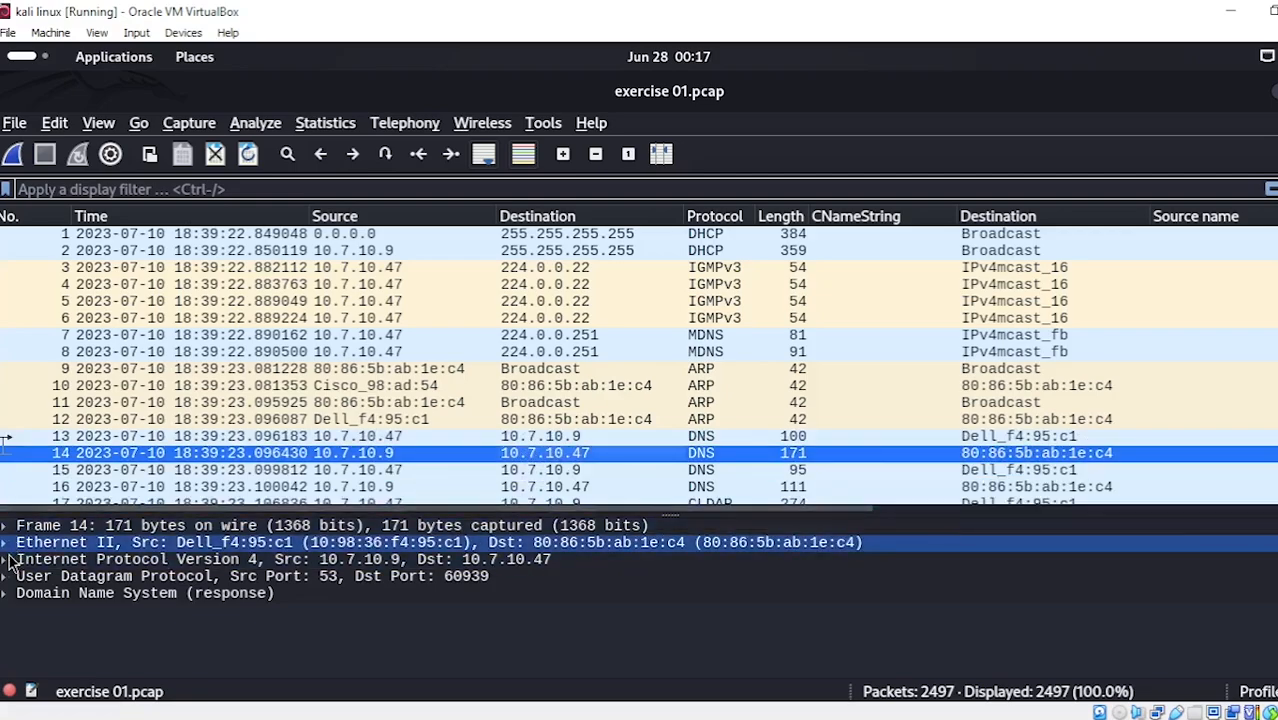
click(4, 543)
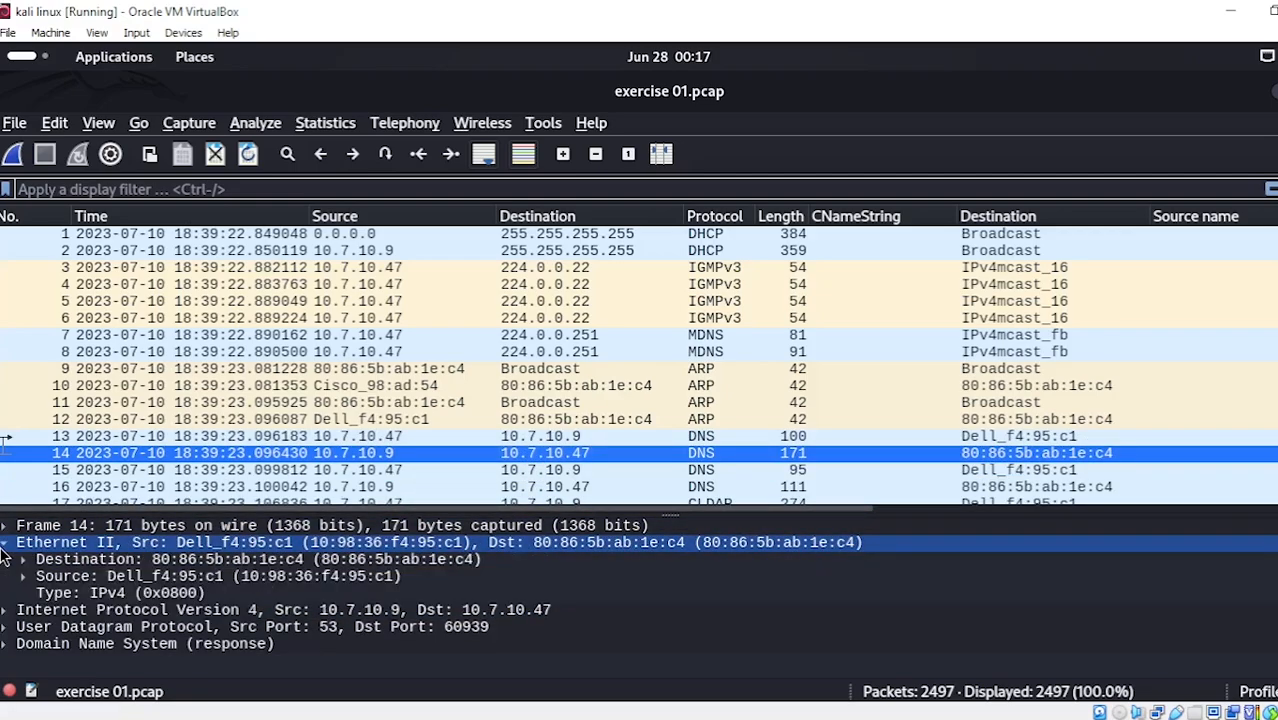
click(330, 542)
key(Up)
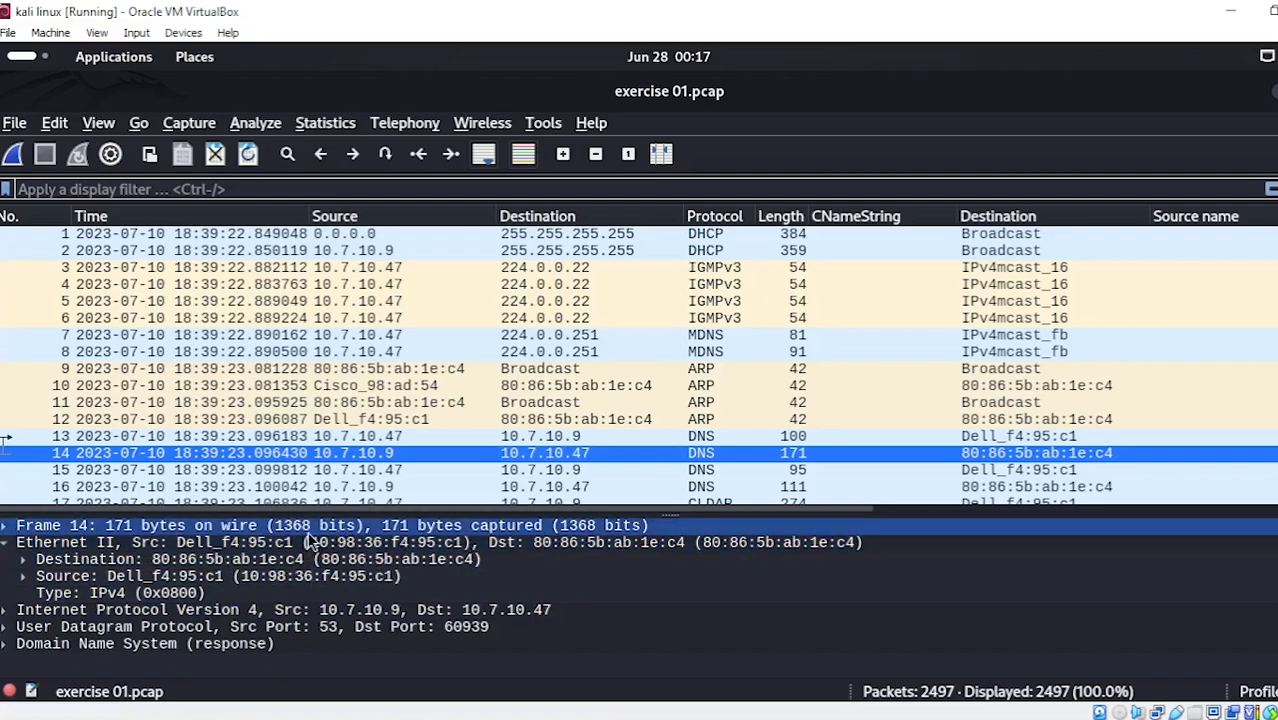
click(314, 543)
Step: Expand the Internet Protocol Version 4 section of packet 14 to examine its source and destination addresses
click(30, 609)
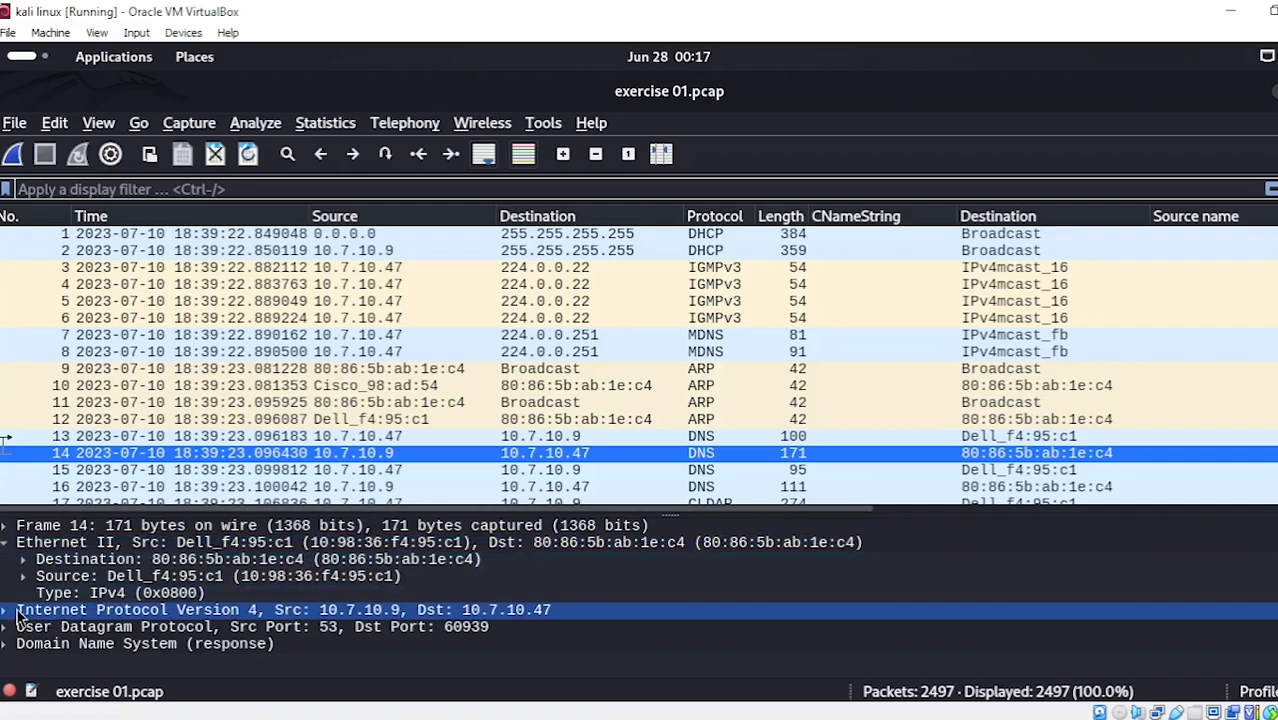
key(Up)
key(Down)
key(Right)
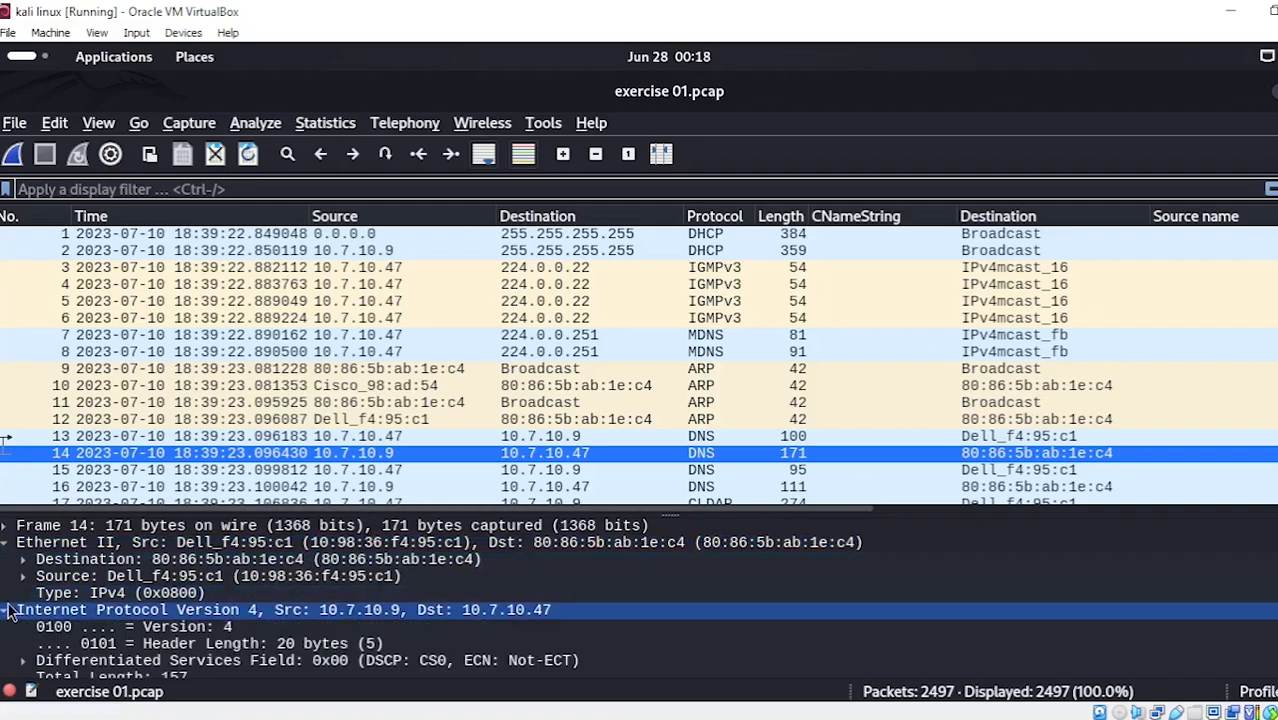
key(Down)
key(Down)
click(311, 612)
Step: Select MDNS packet 7 and examine the source and destination in its Internet Protocol Version 4 section
scroll(560, 495, down, 1)
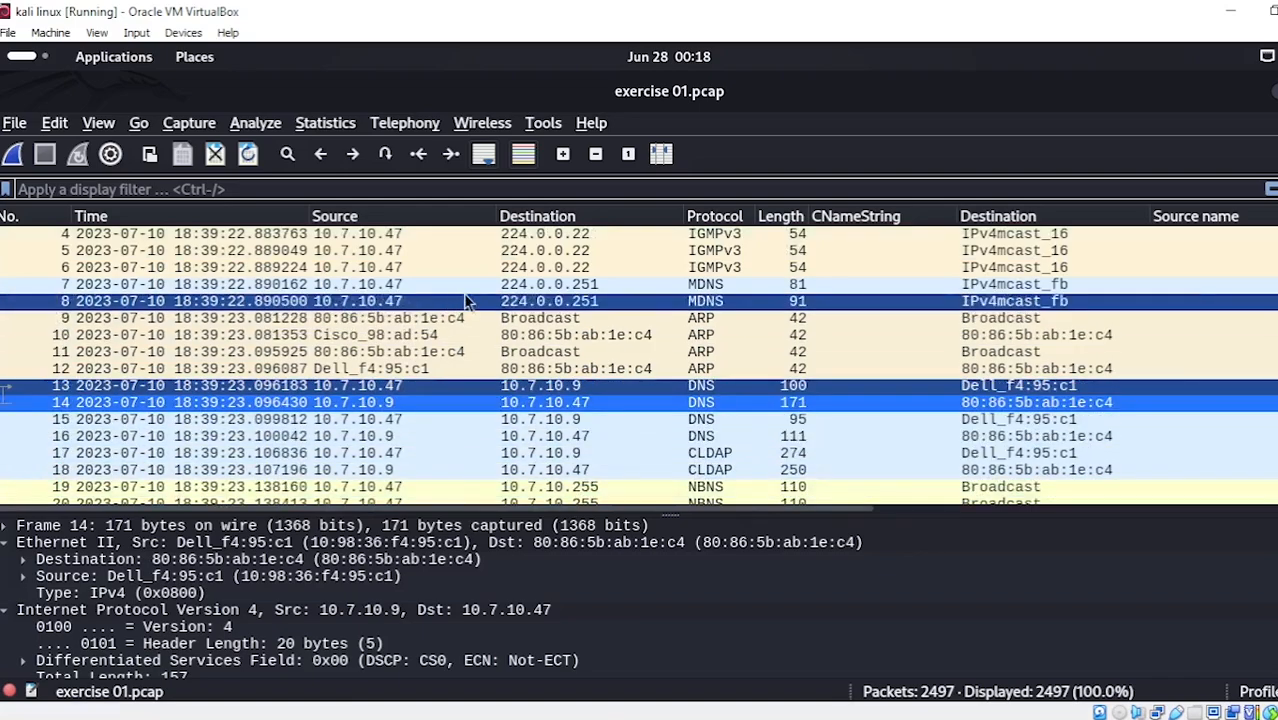
click(400, 285)
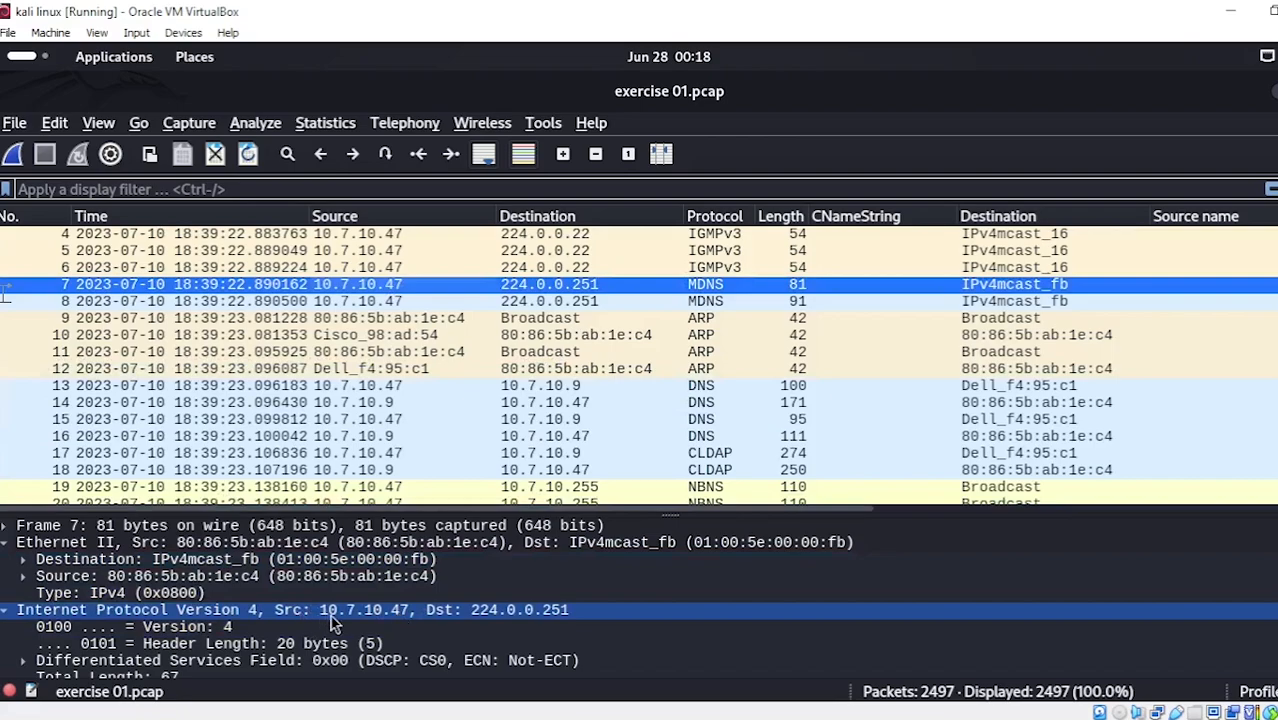
click(440, 615)
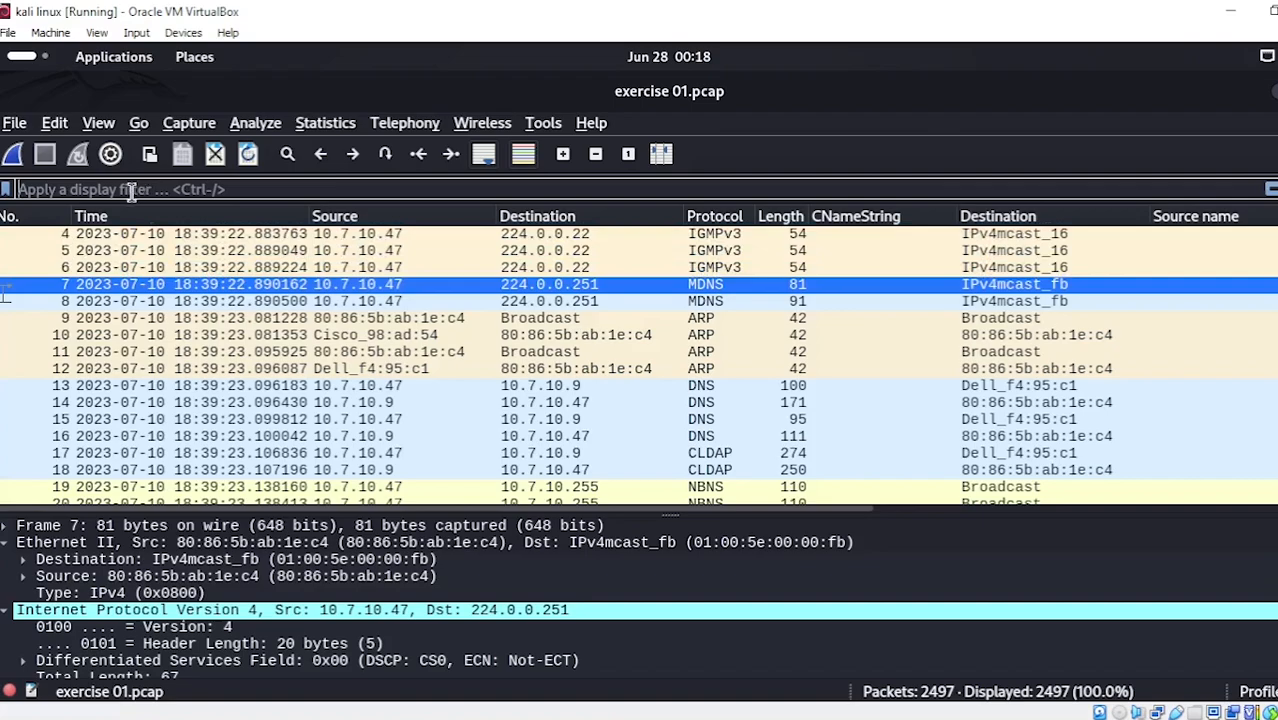
Step: Apply the display filter "kerberos" to the capture
text(ker)
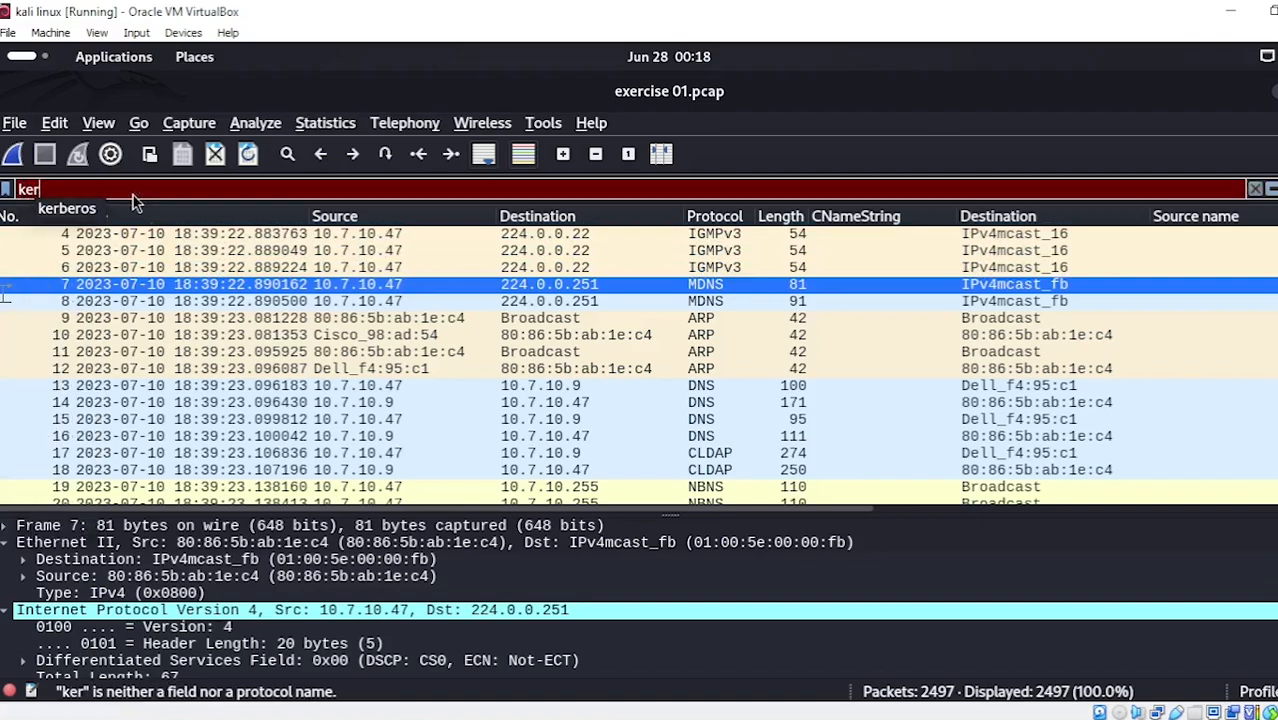
text(be)
key(Down)
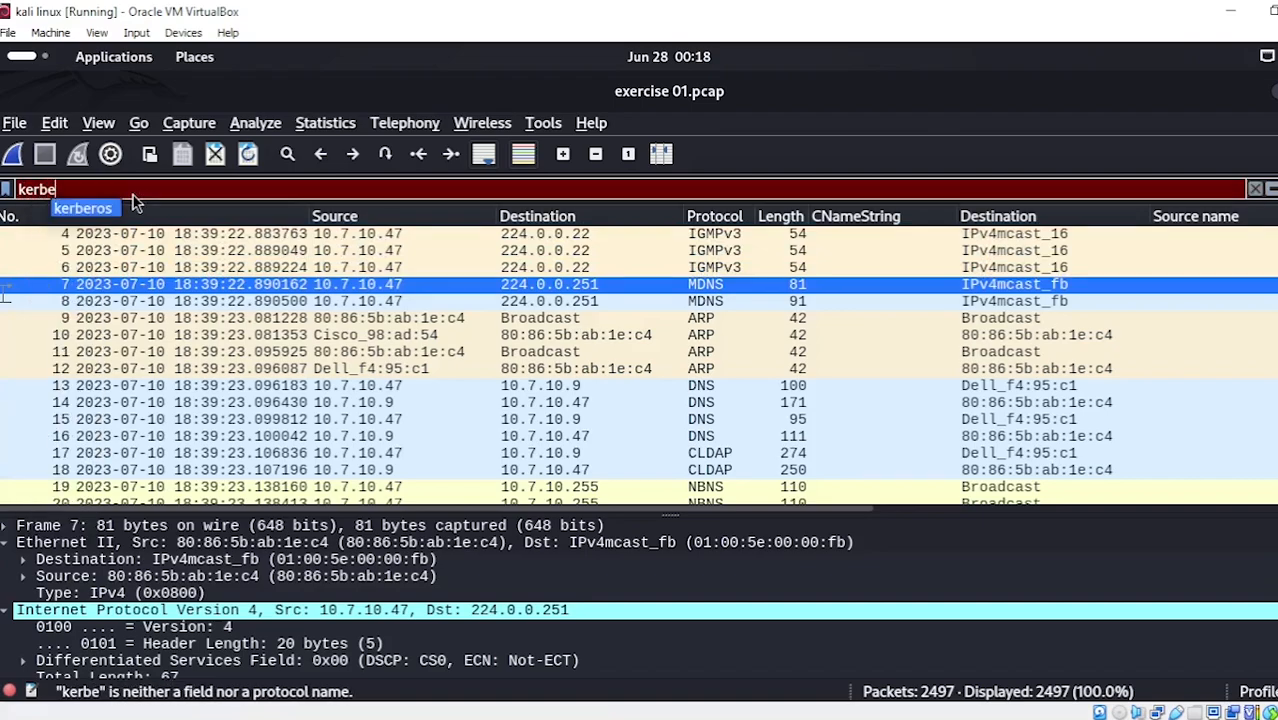
key(Return)
key(Return)
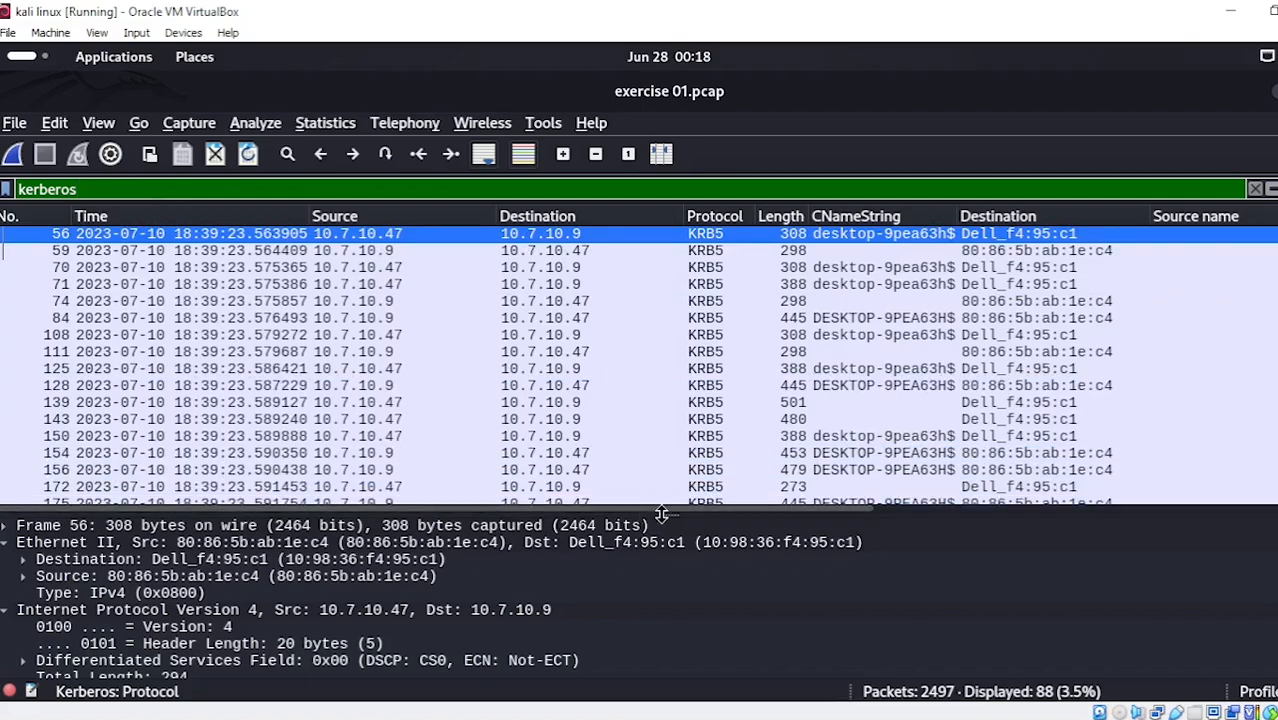
Step: Enlarge the details area for packet 56 and expand its Kerberos section through as-req to req-body
drag(661, 514, 675, 272)
click(3, 630)
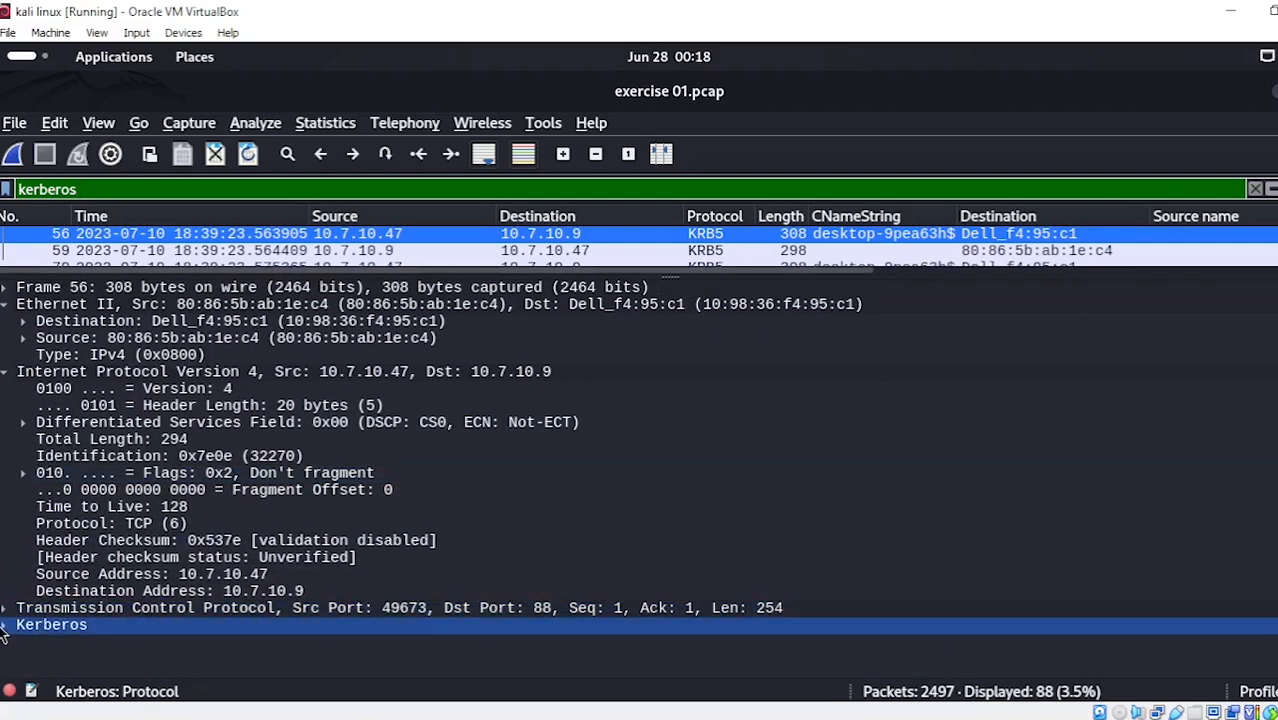
click(3, 626)
click(18, 643)
click(20, 661)
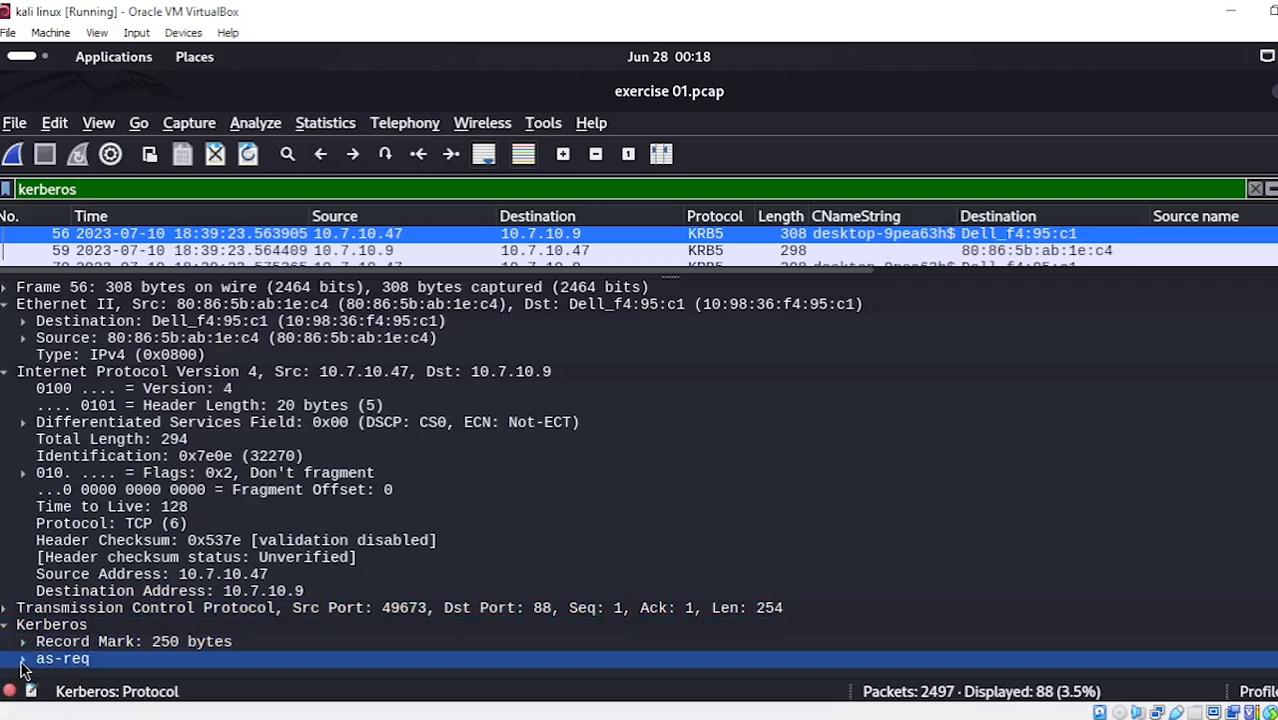
click(22, 661)
scroll(88, 644, down, 2)
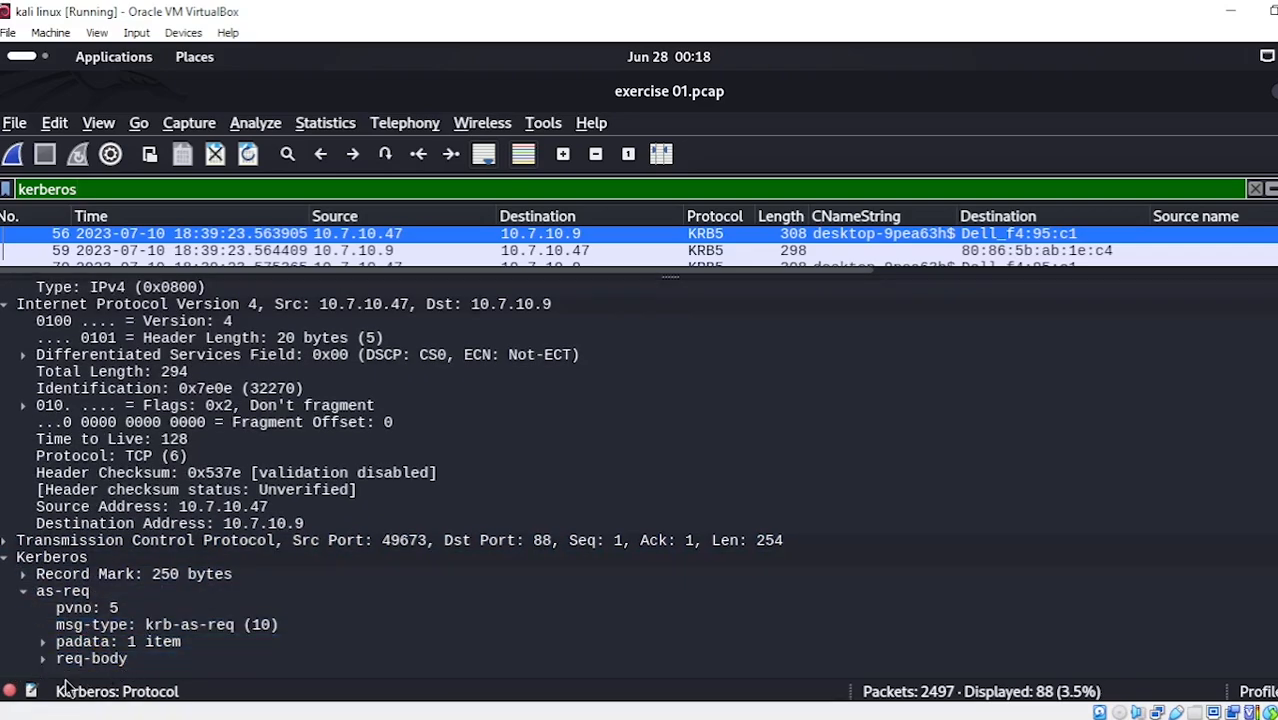
click(43, 660)
scroll(219, 645, down, 4)
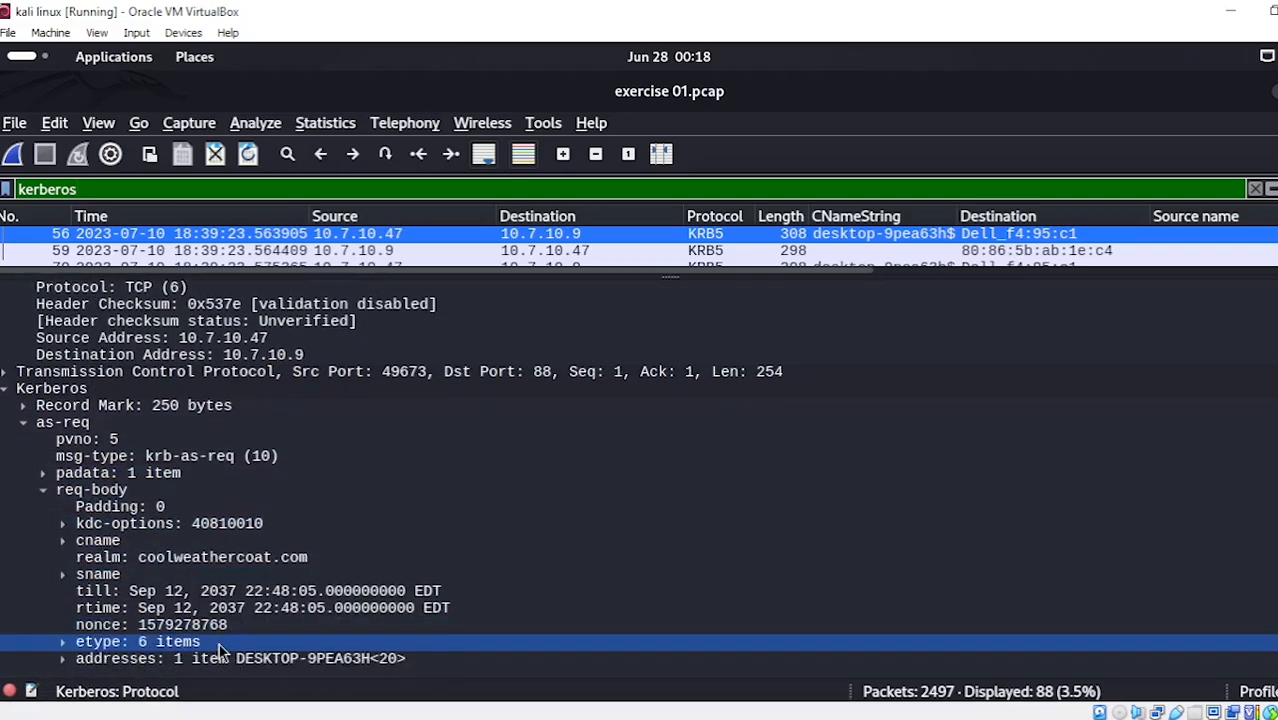
Step: Expand cname and cname-string in packet 56's req-body and apply the CNameString field as a column
click(90, 607)
click(48, 576)
click(71, 540)
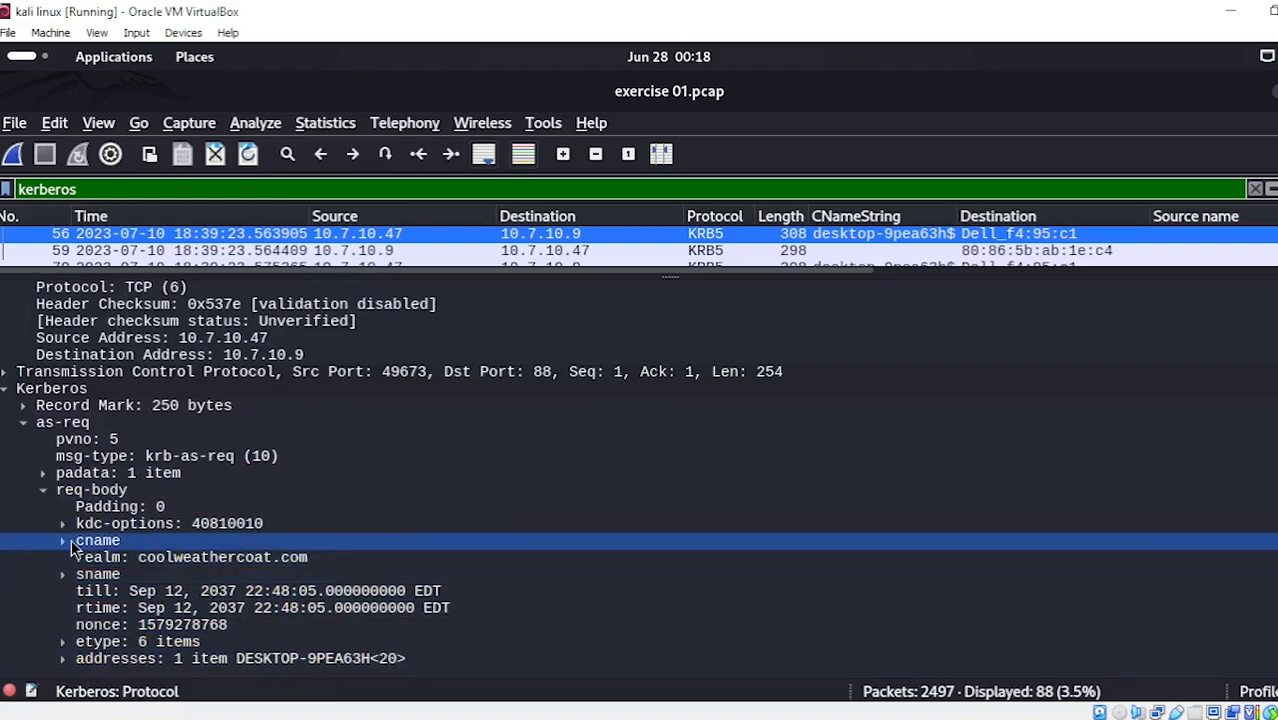
click(63, 540)
click(100, 574)
click(82, 574)
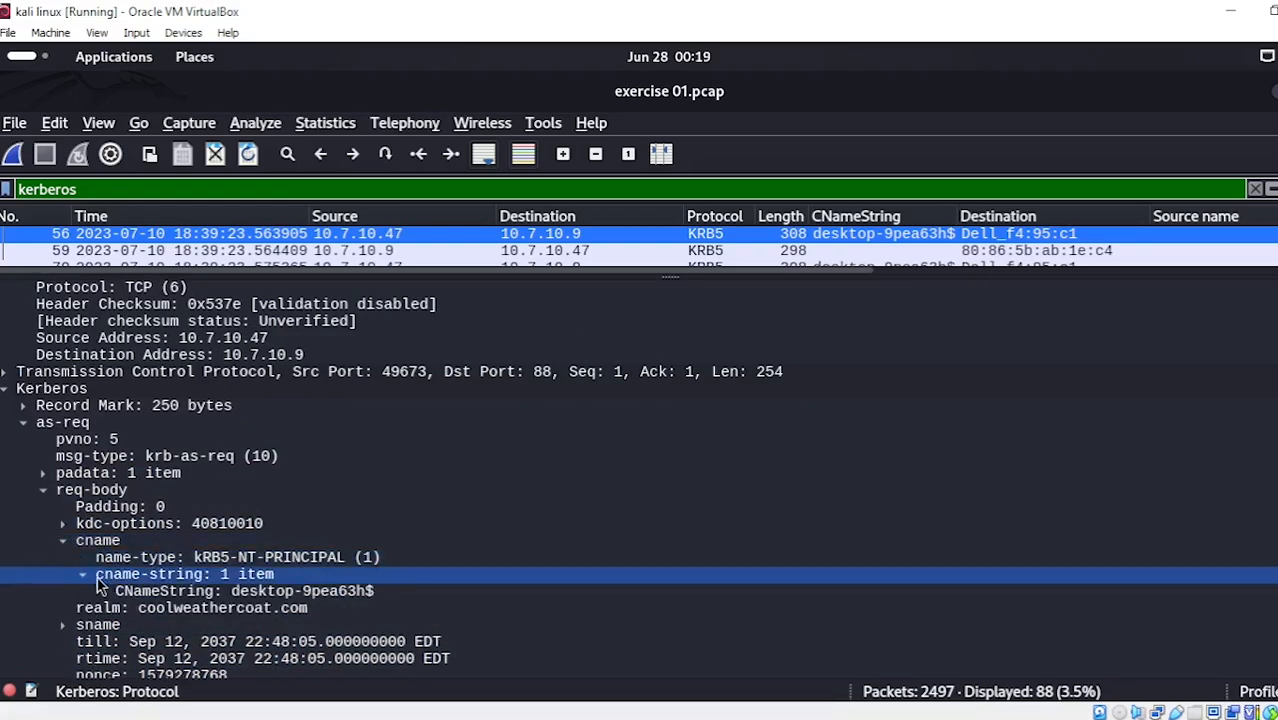
click(104, 590)
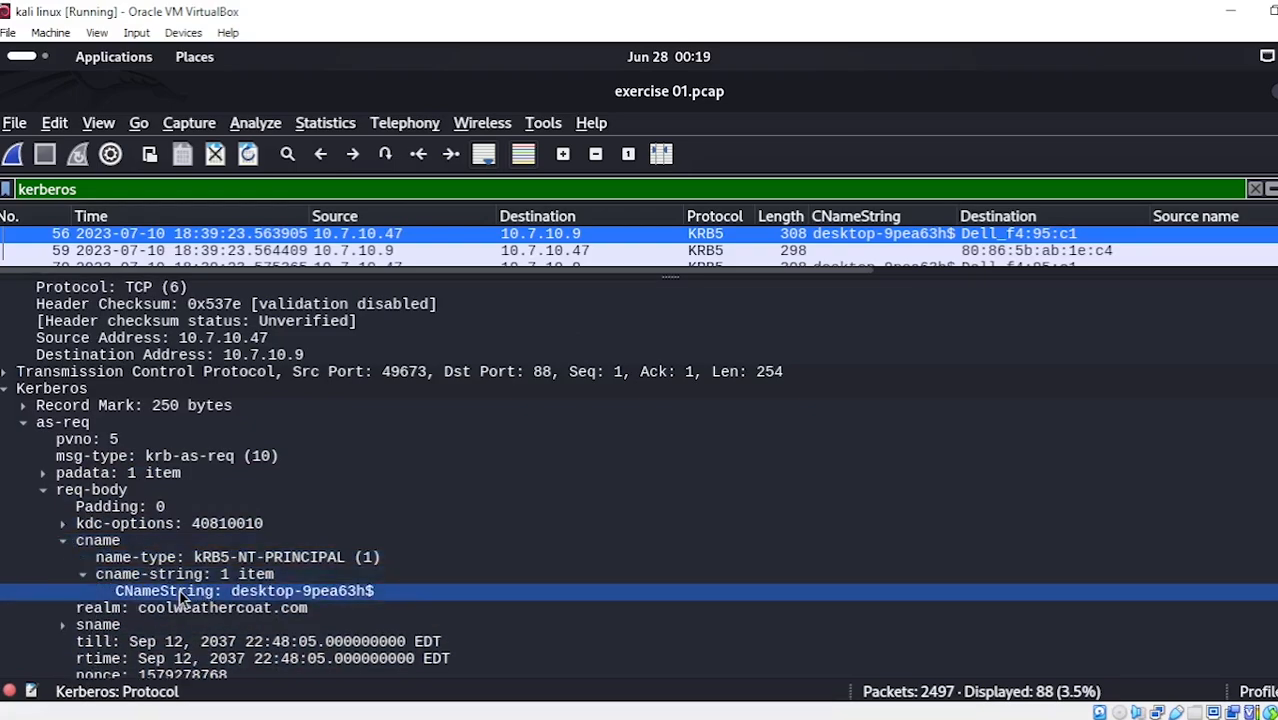
right_click(260, 589)
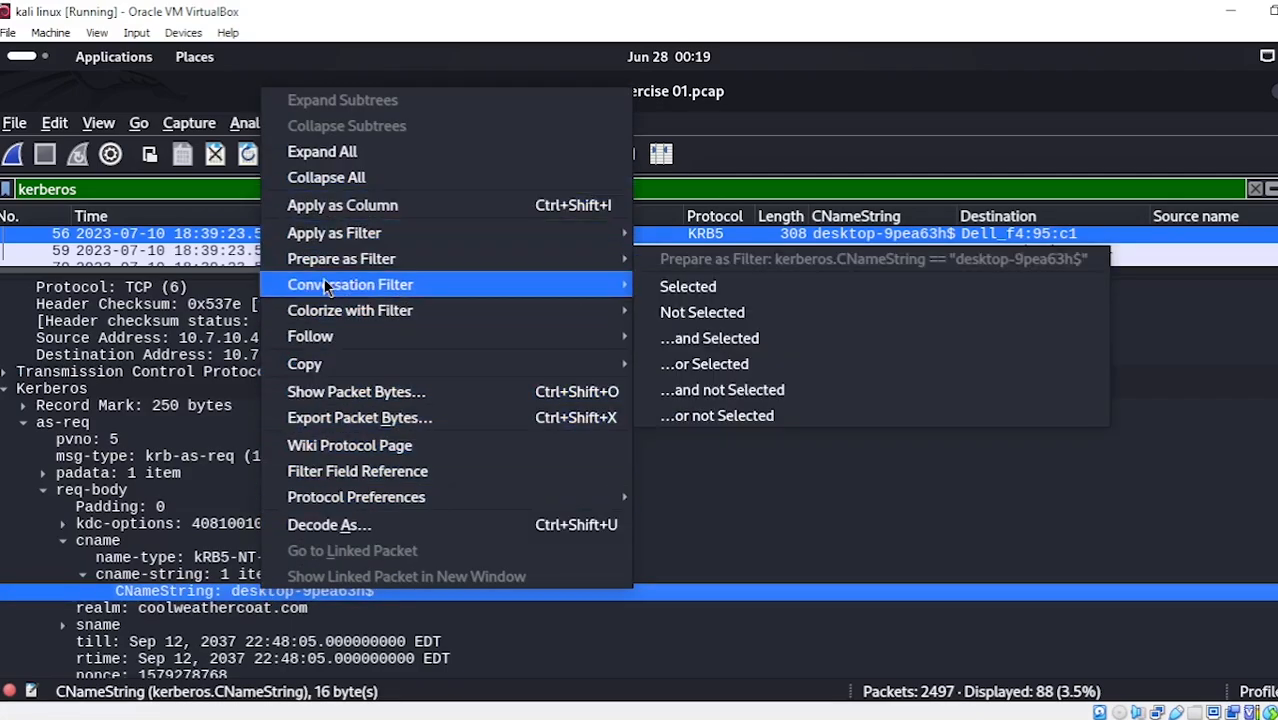
click(365, 219)
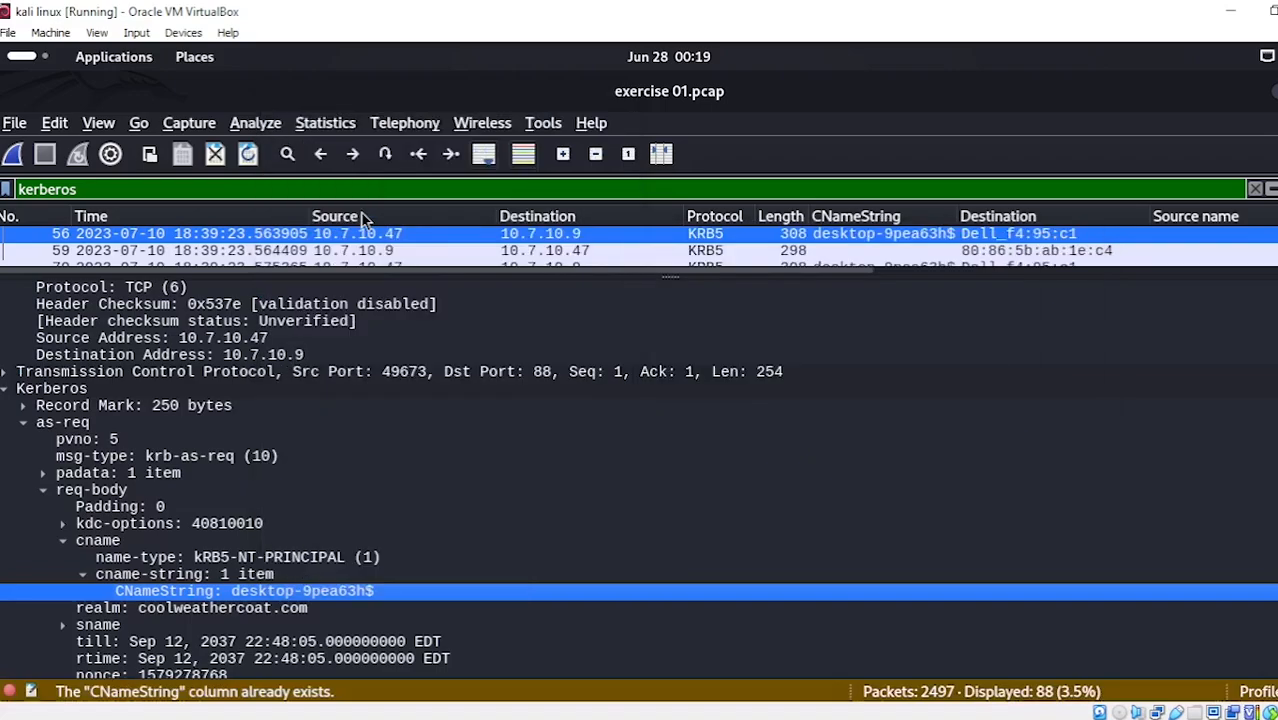
Step: Enlarge the packet list and examine the CNameString column of the Kerberos packets for host and user account names
drag(667, 275, 693, 588)
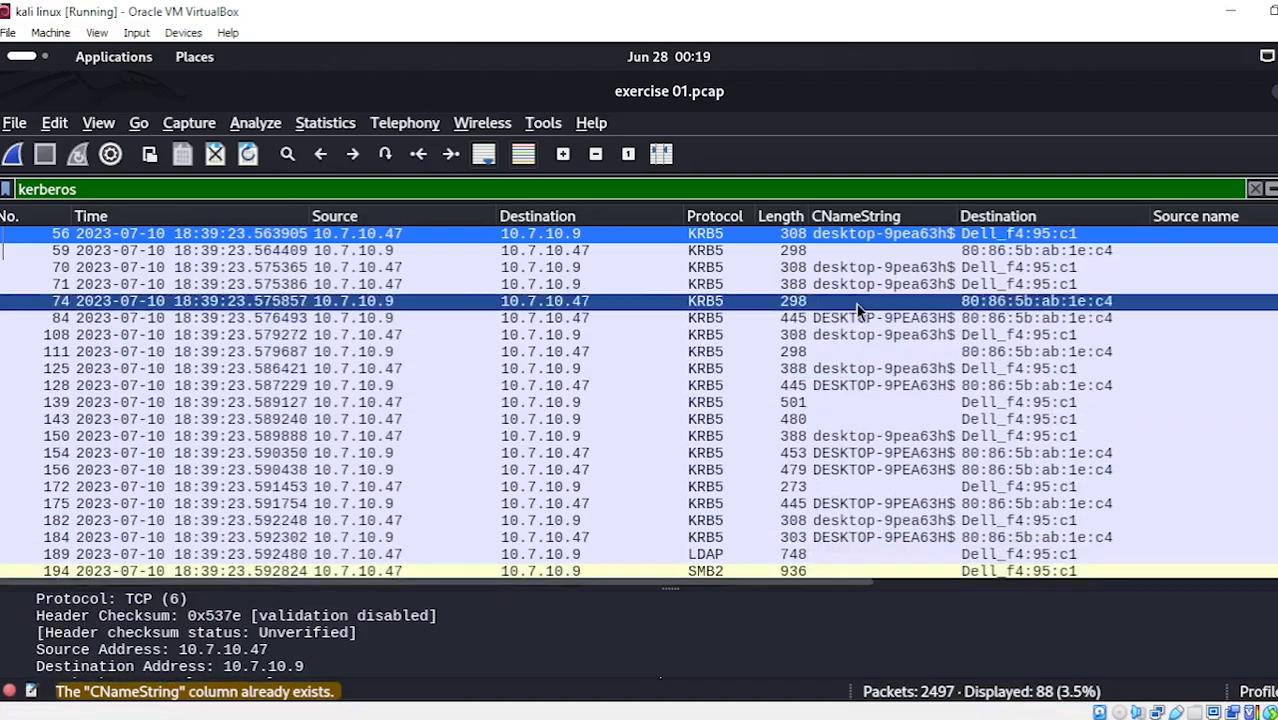
scroll(862, 371, down, 4)
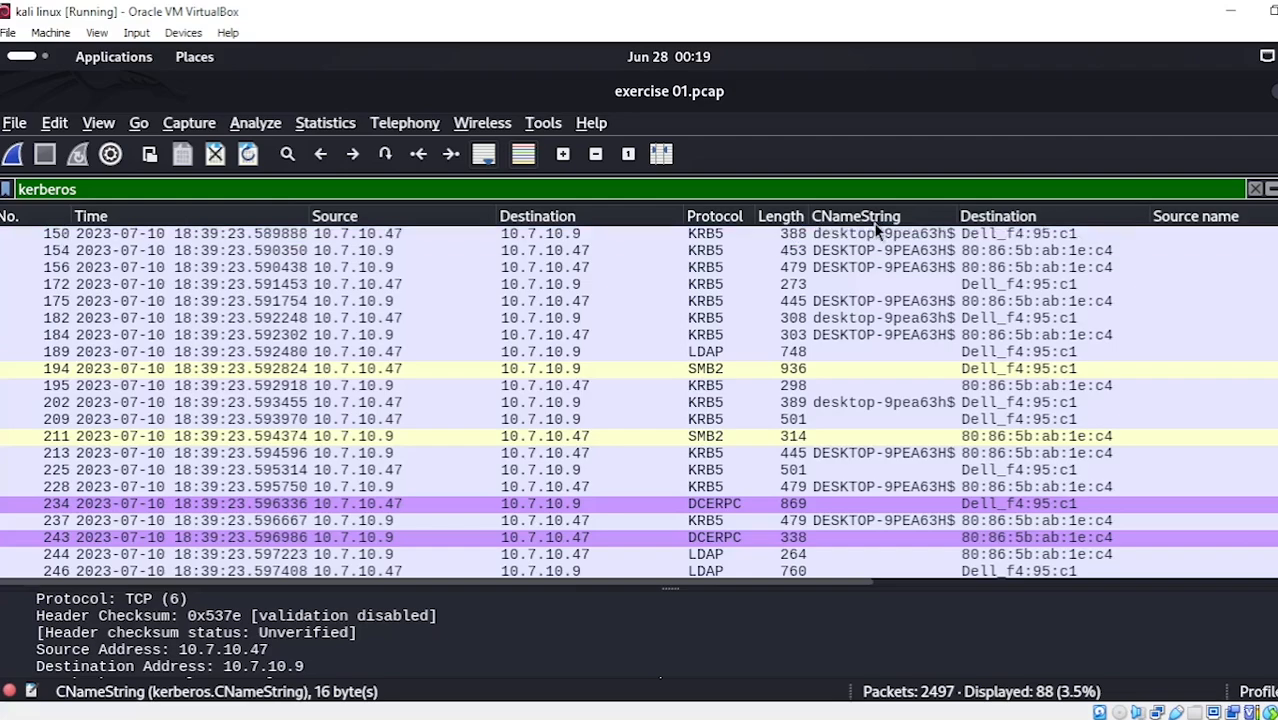
scroll(875, 282, down, 3)
scroll(874, 278, down, 15)
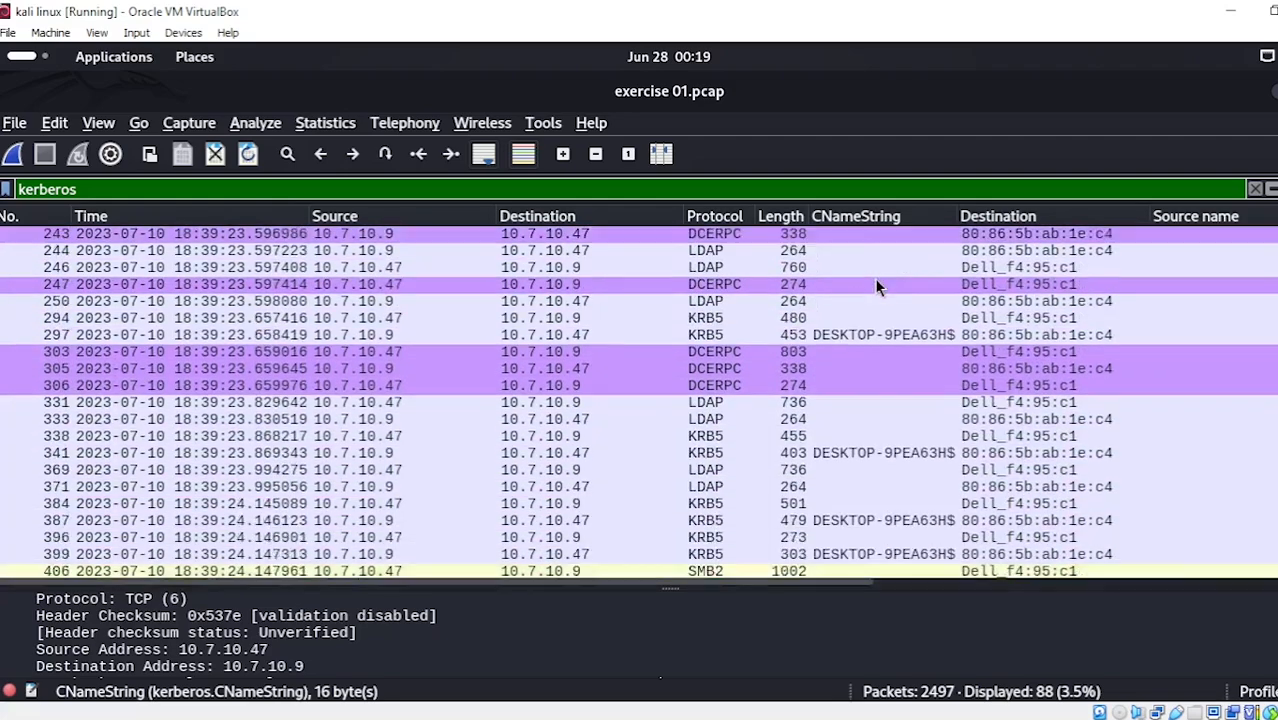
scroll(874, 290, up, 1)
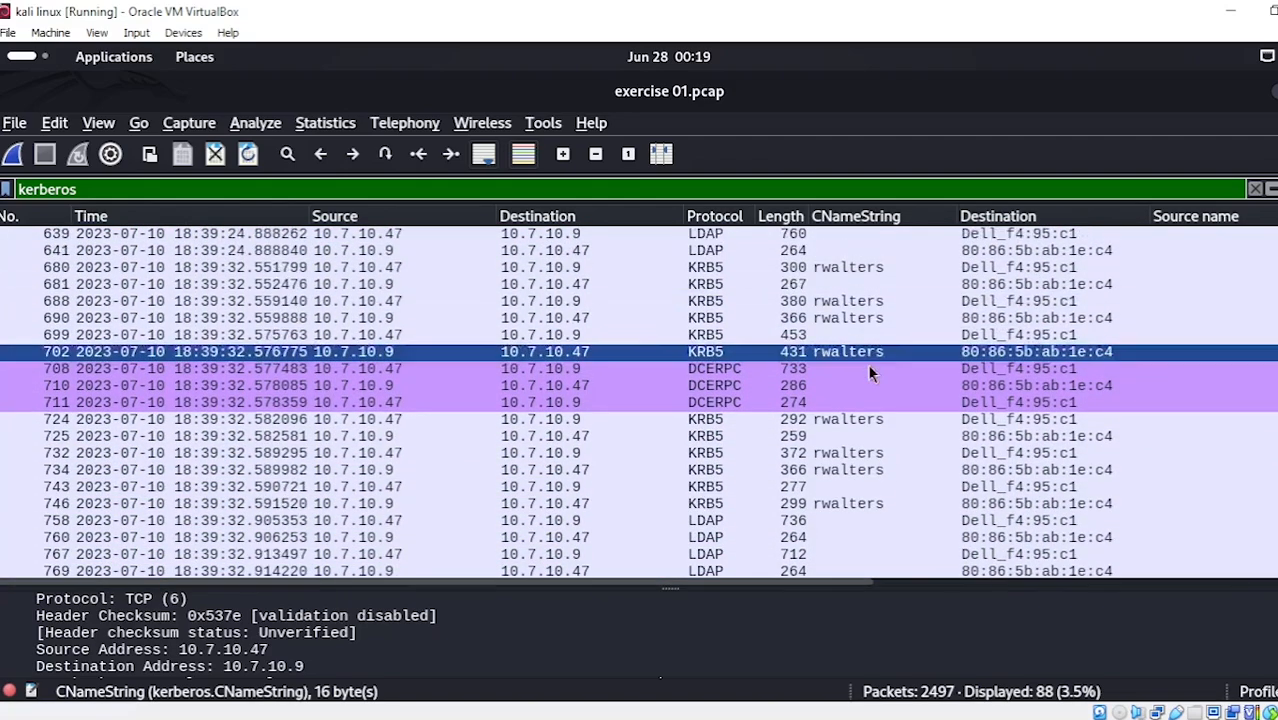
click(835, 351)
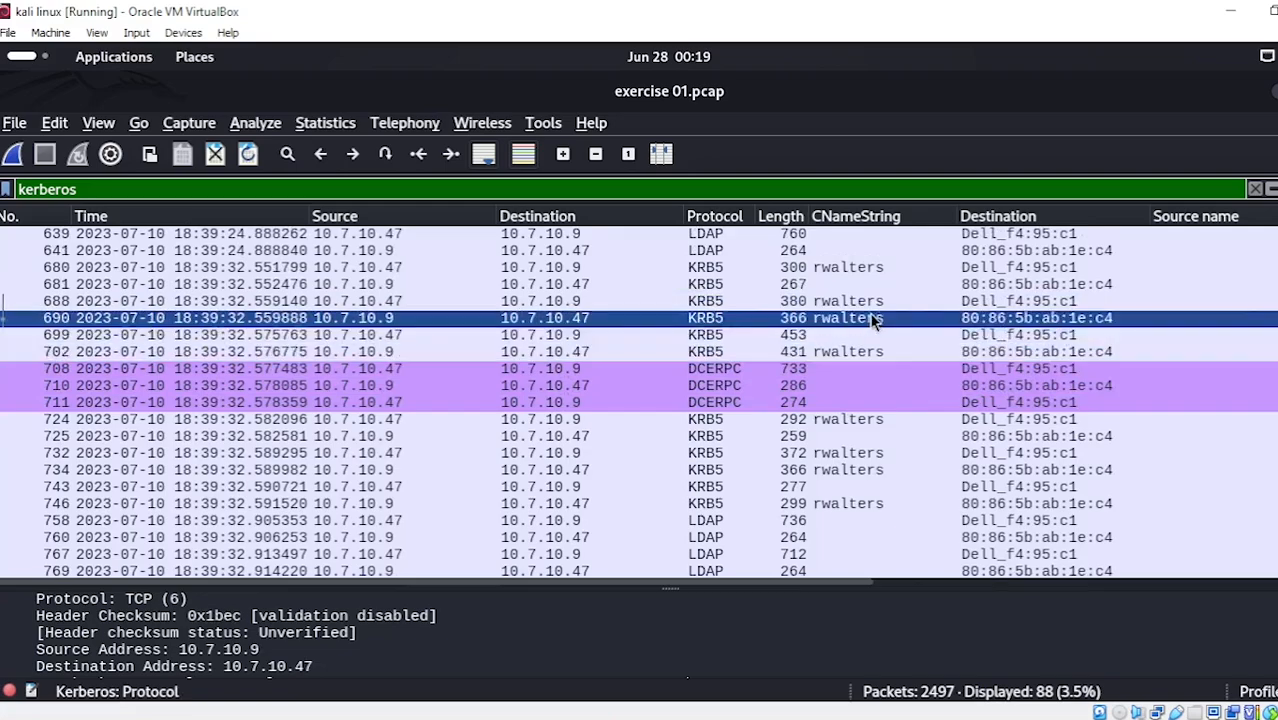
click(860, 268)
click(853, 304)
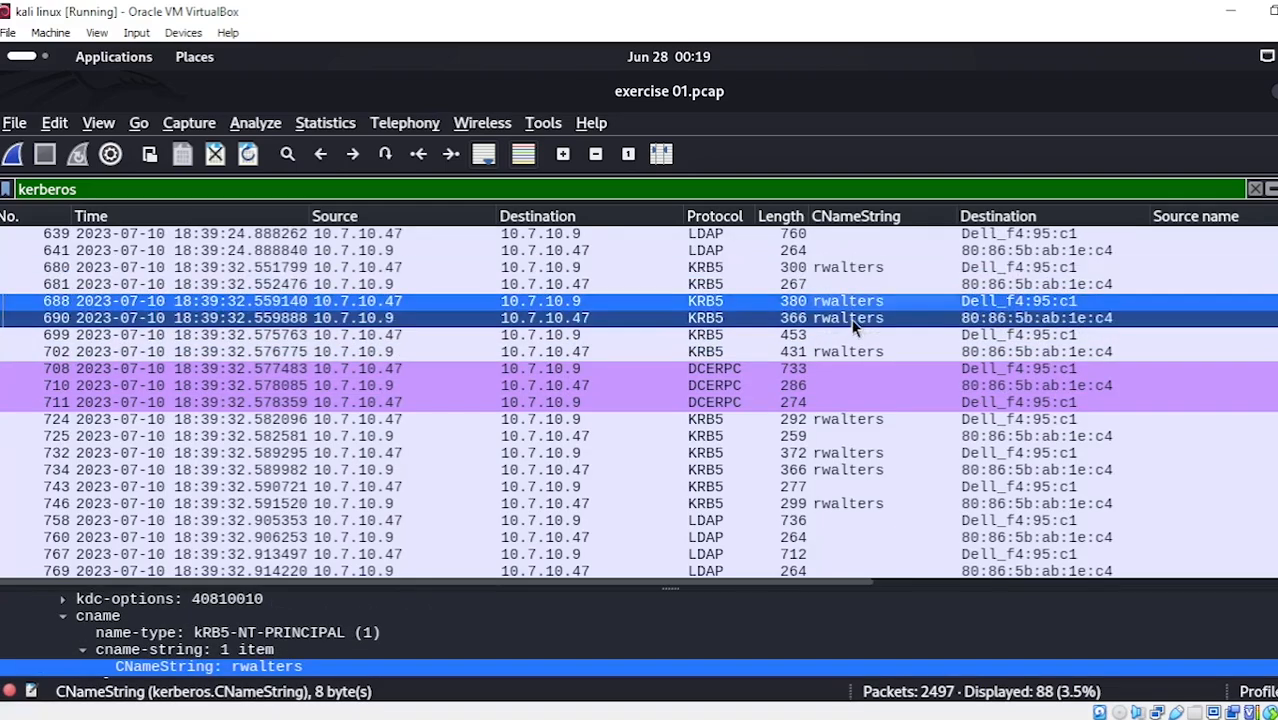
Step: Select packet 690, enlarge its details area and expand Kerberos as-rep to examine the cname-string and ticket entries
click(853, 318)
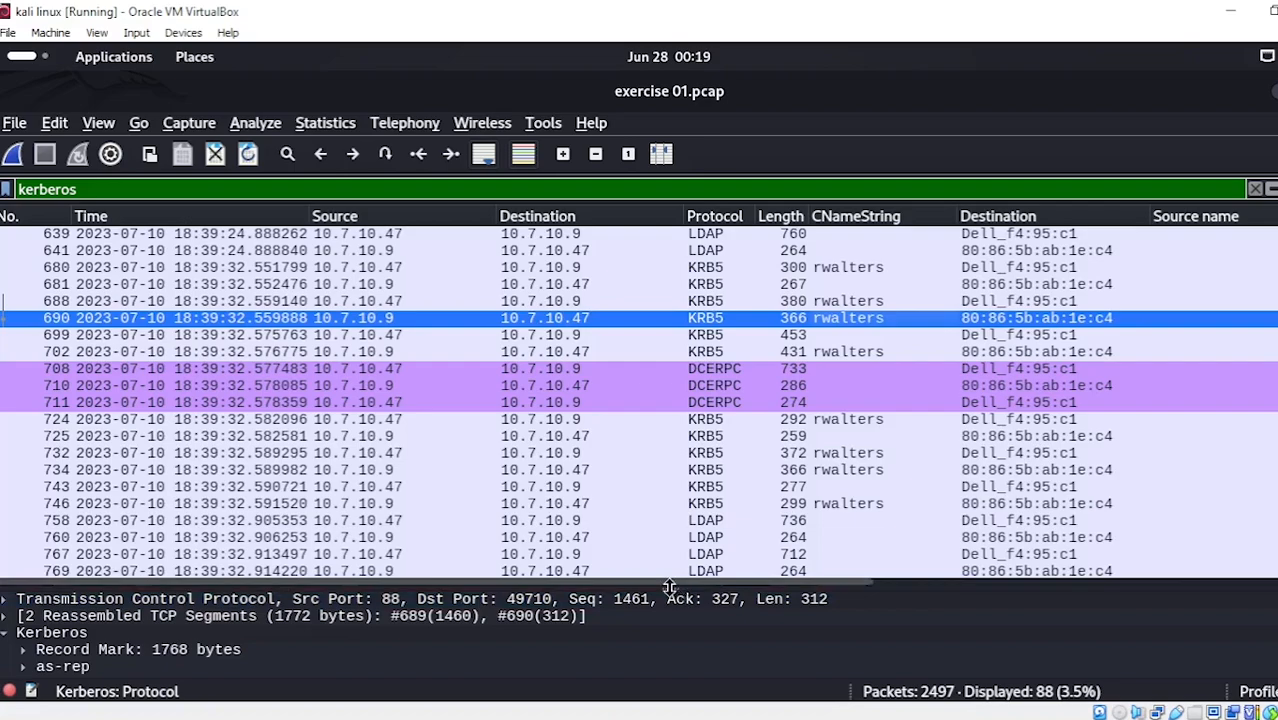
drag(676, 582, 699, 408)
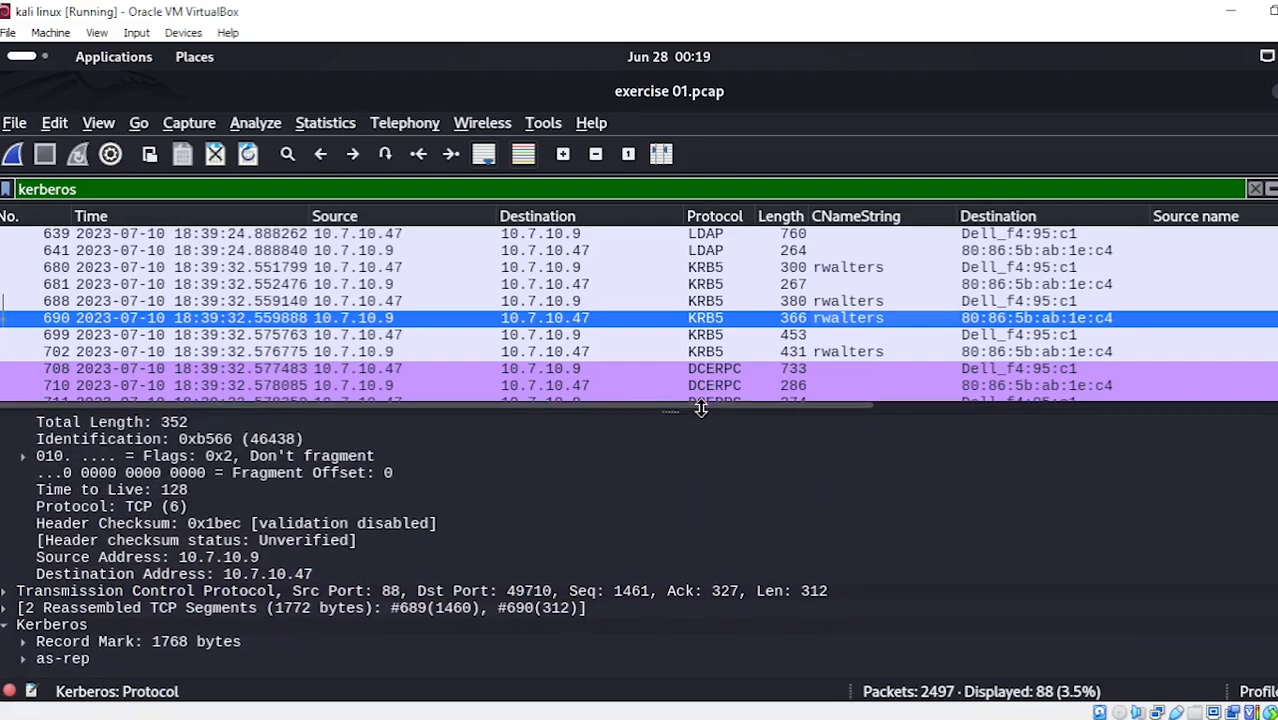
click(24, 657)
scroll(183, 645, down, 4)
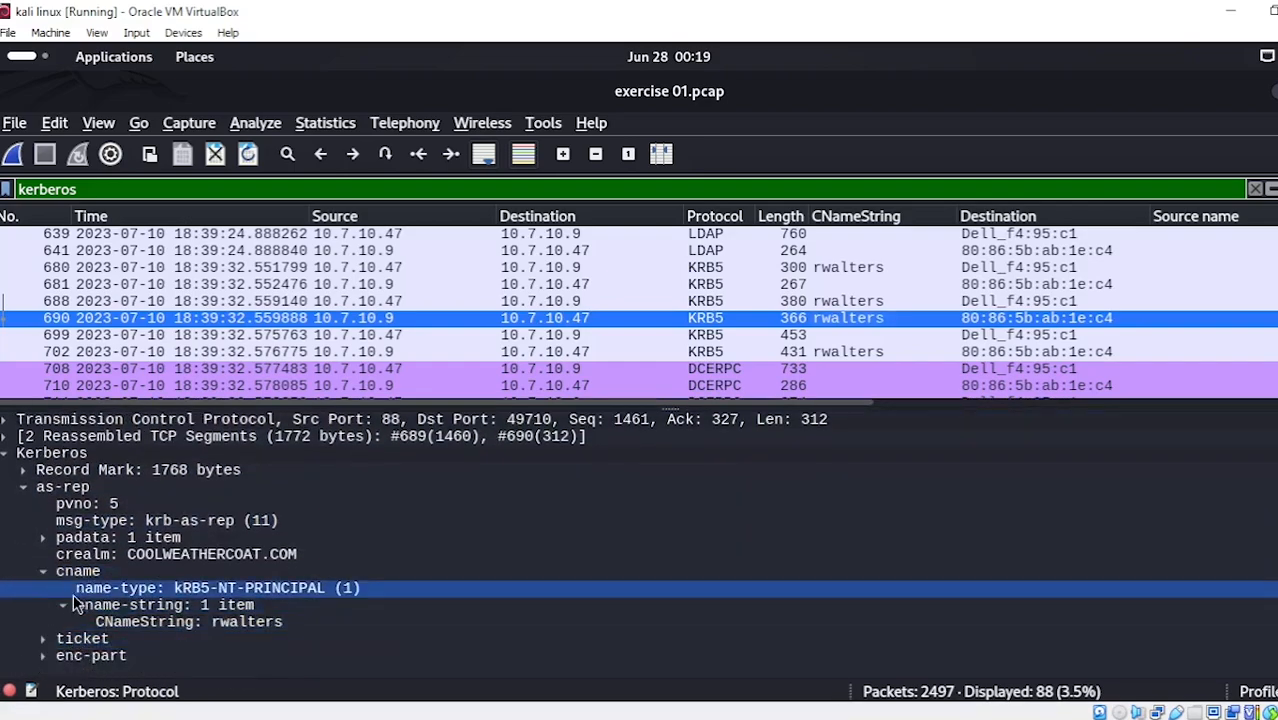
click(64, 605)
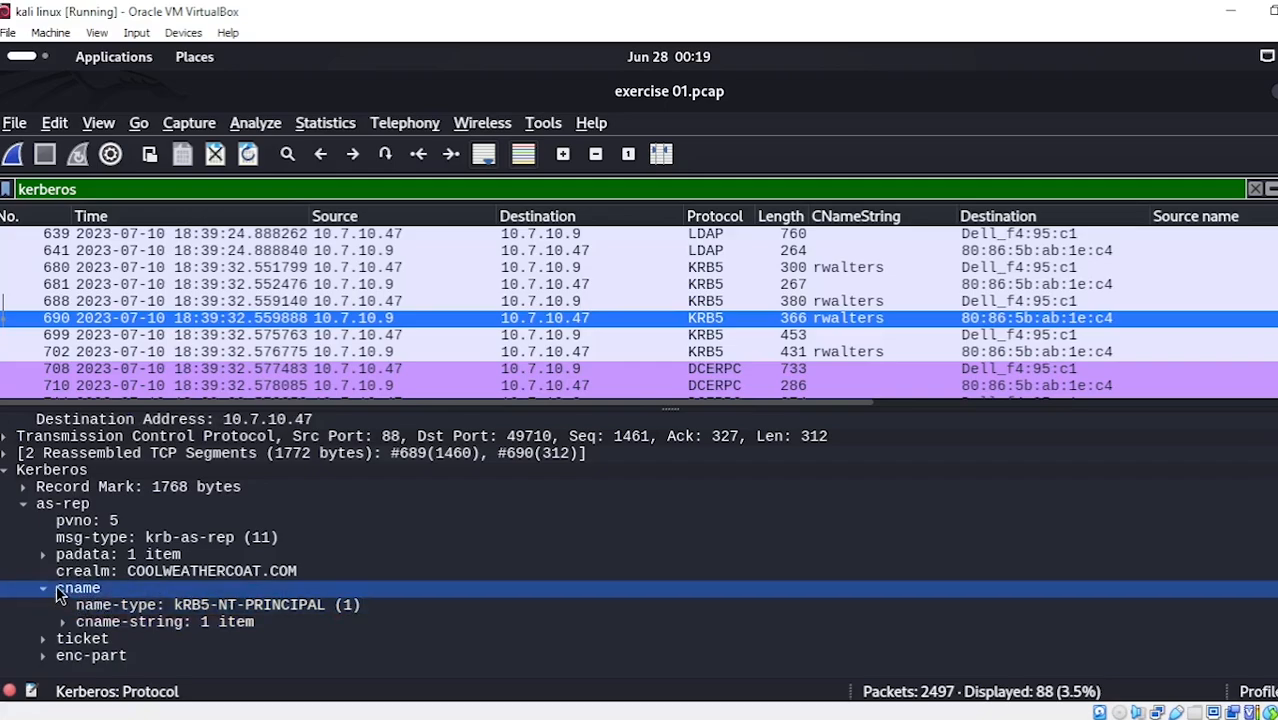
click(45, 588)
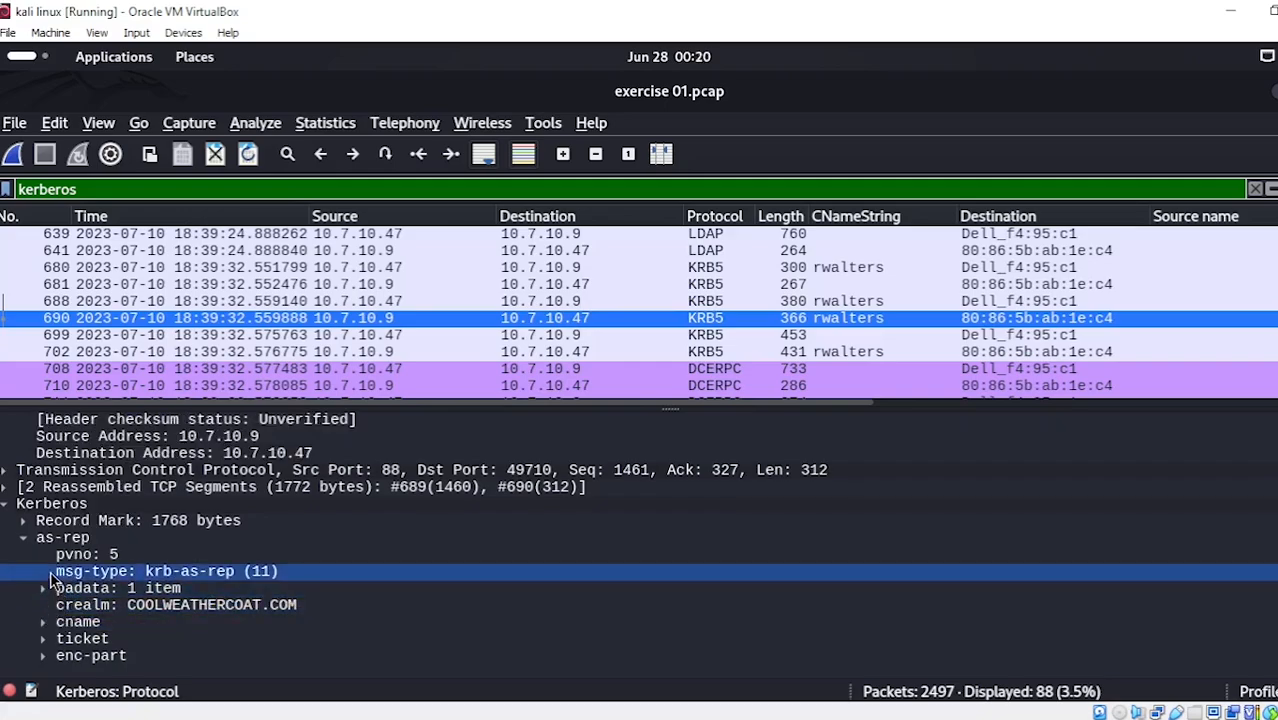
click(43, 622)
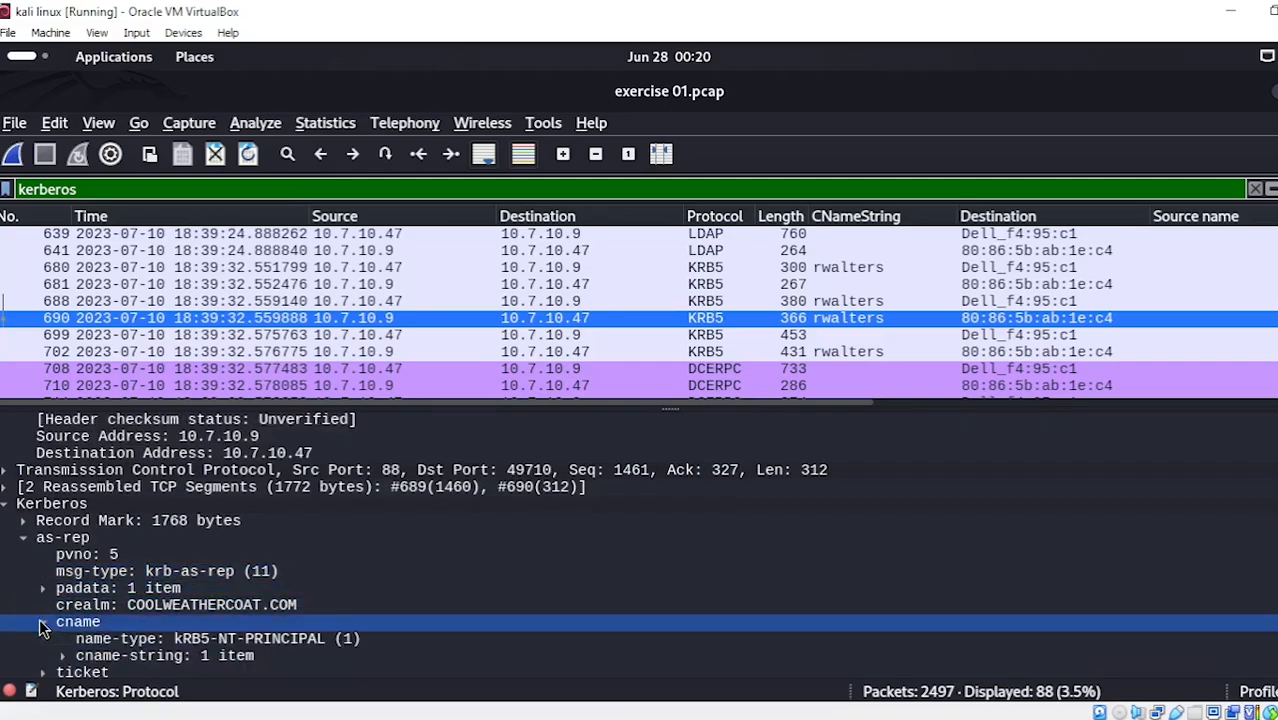
scroll(78, 628, down, 1)
click(64, 622)
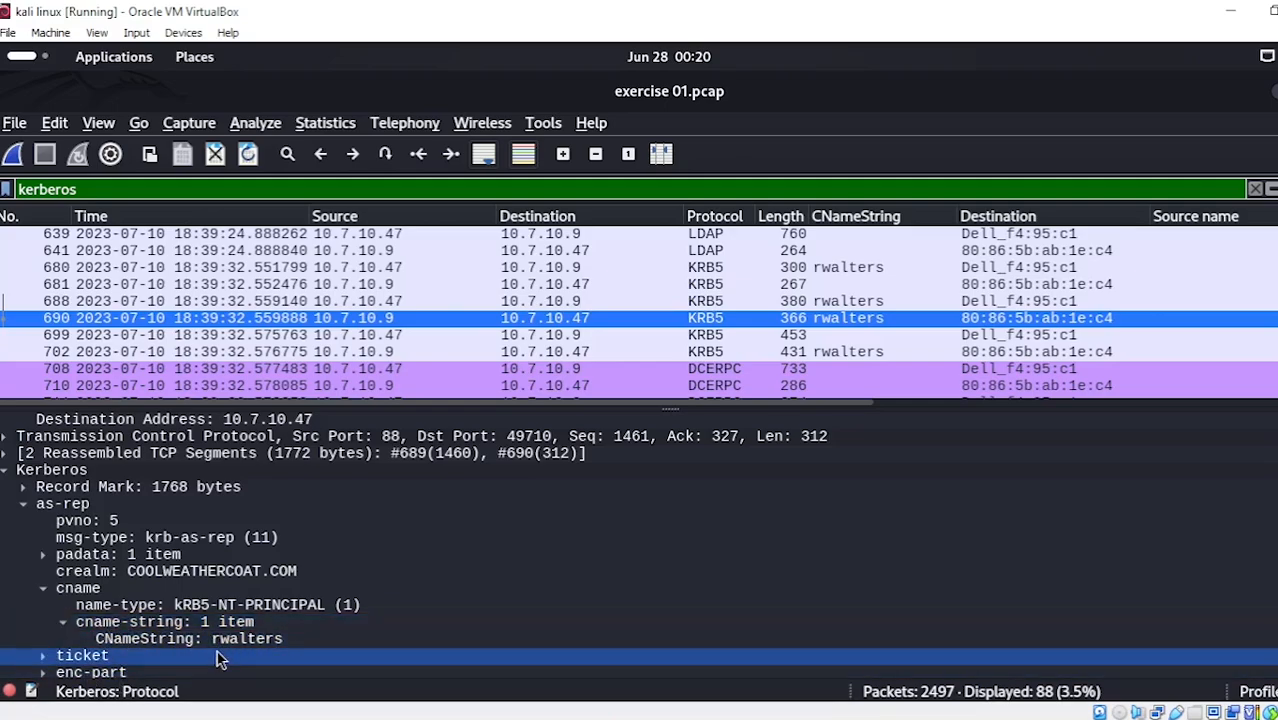
scroll(60, 640, down, 1)
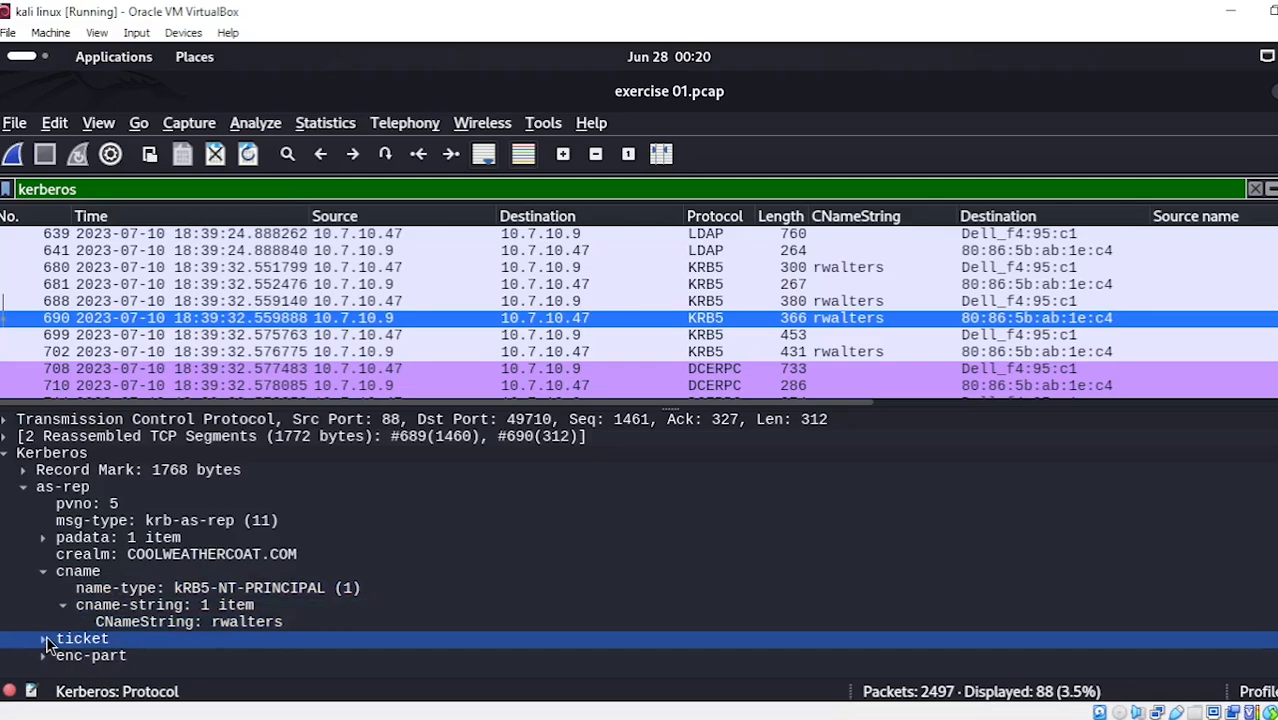
click(43, 640)
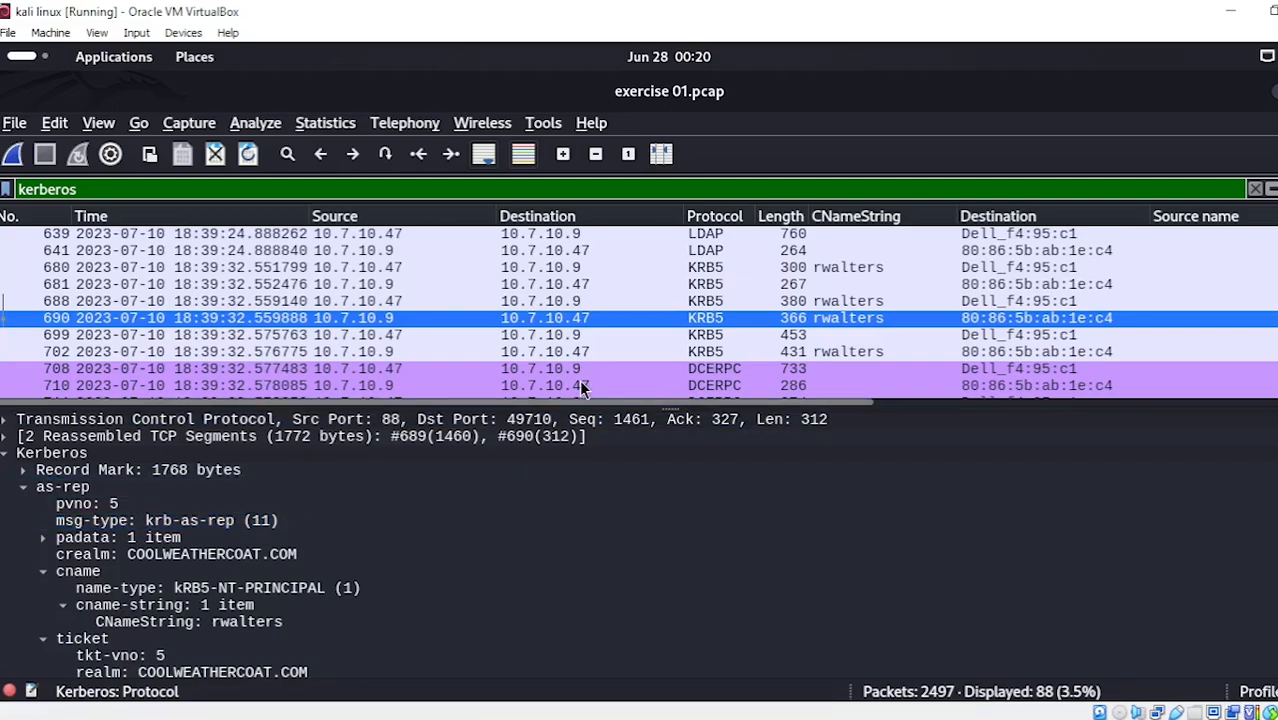
Step: Open the capture file exersice 02.pcap and enlarge the packet list area
click(15, 124)
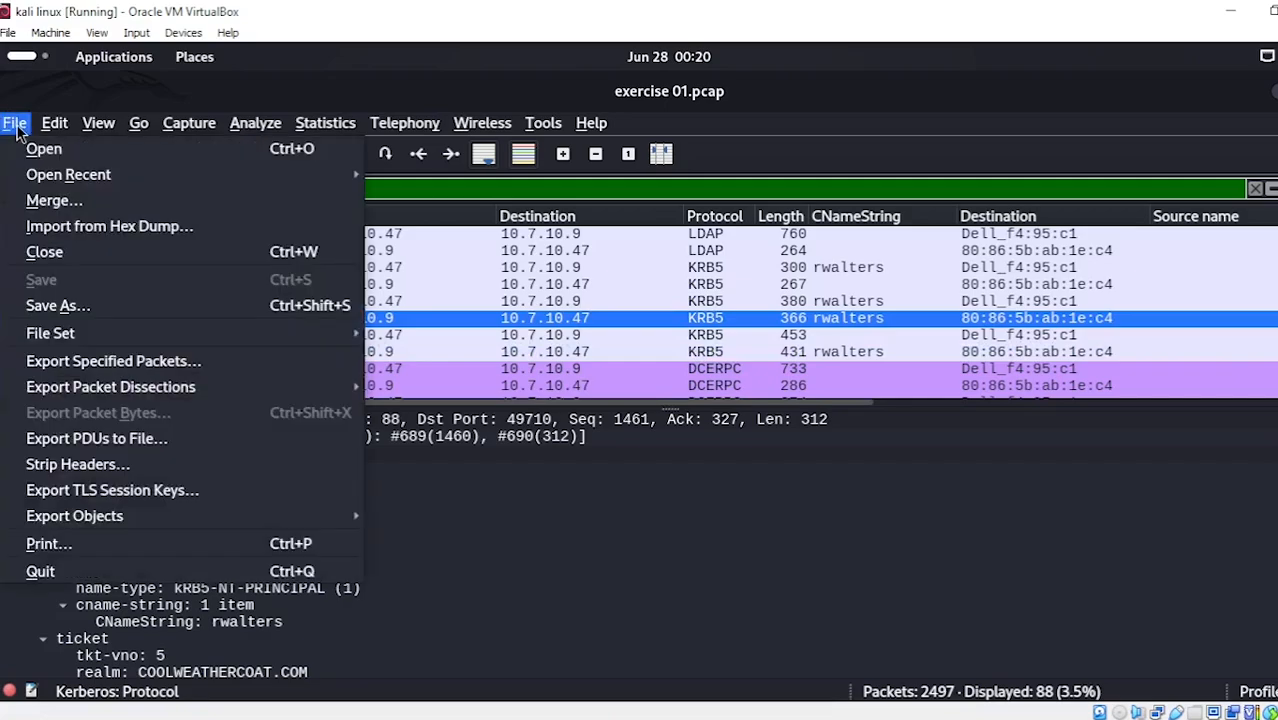
click(44, 149)
double_click(402, 212)
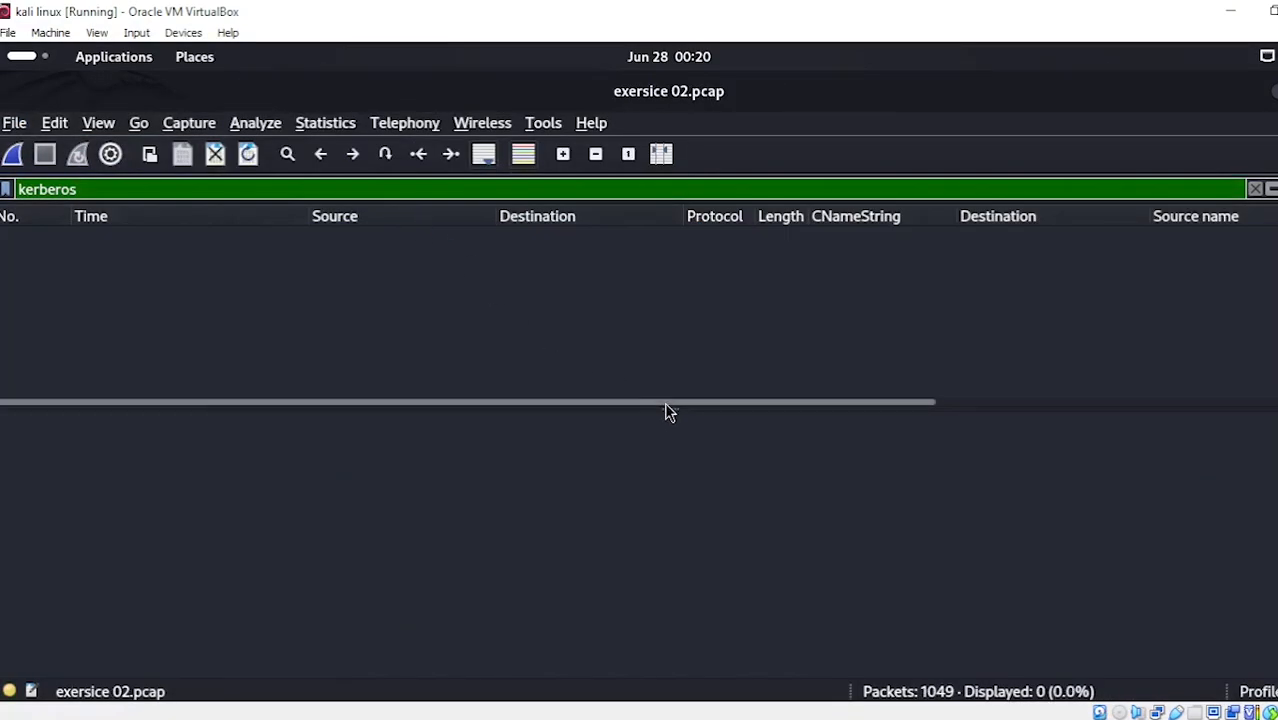
drag(668, 408, 670, 538)
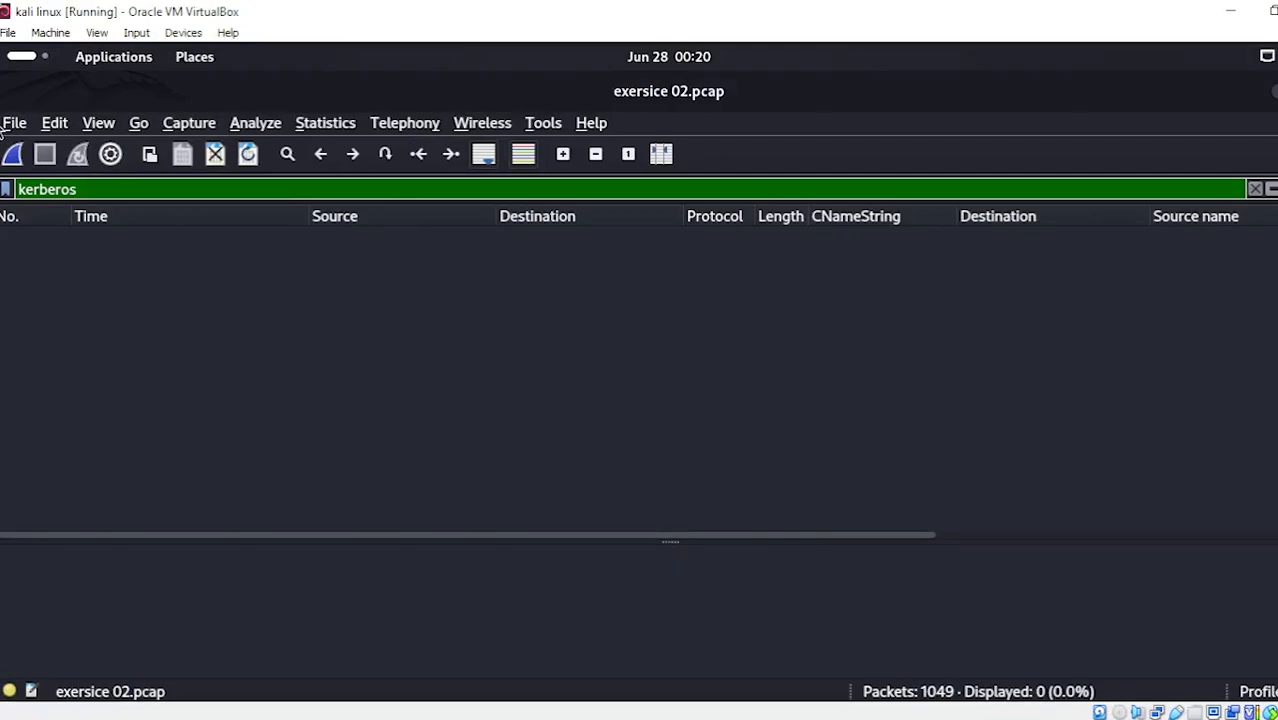
Step: Reload exersice 02.pcap from the Downloads folder
click(14, 123)
click(28, 154)
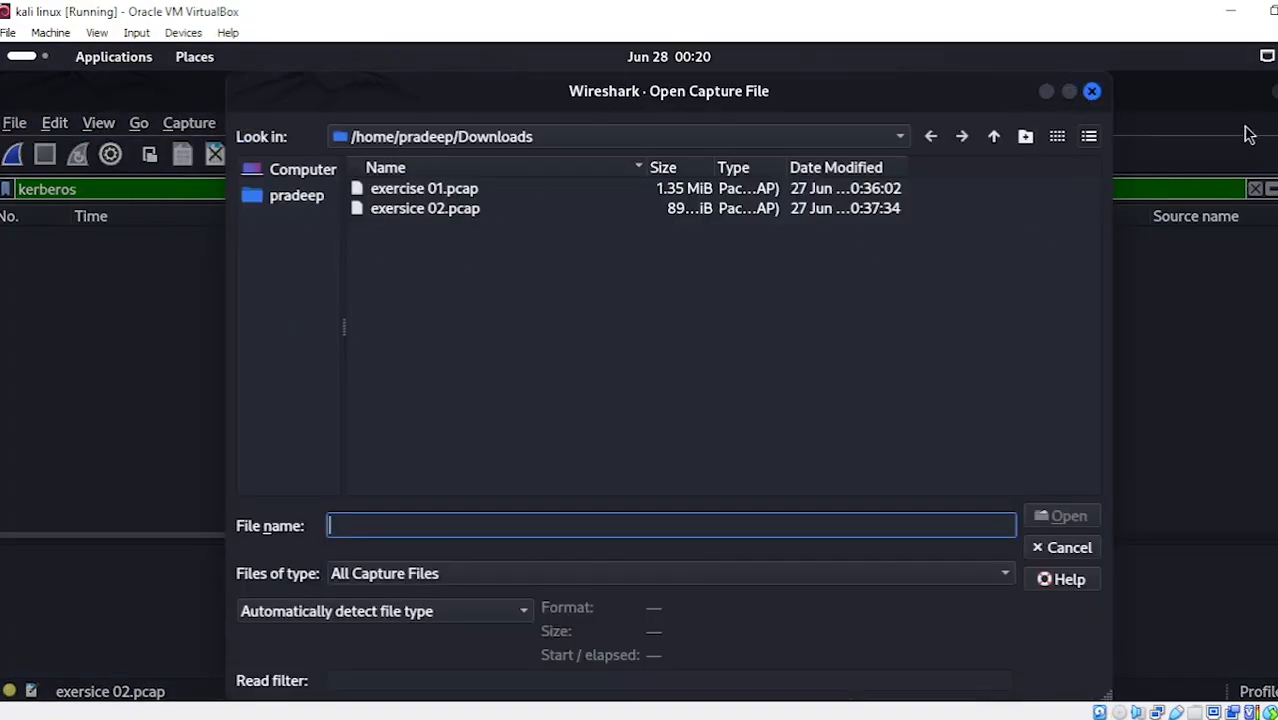
double_click(498, 212)
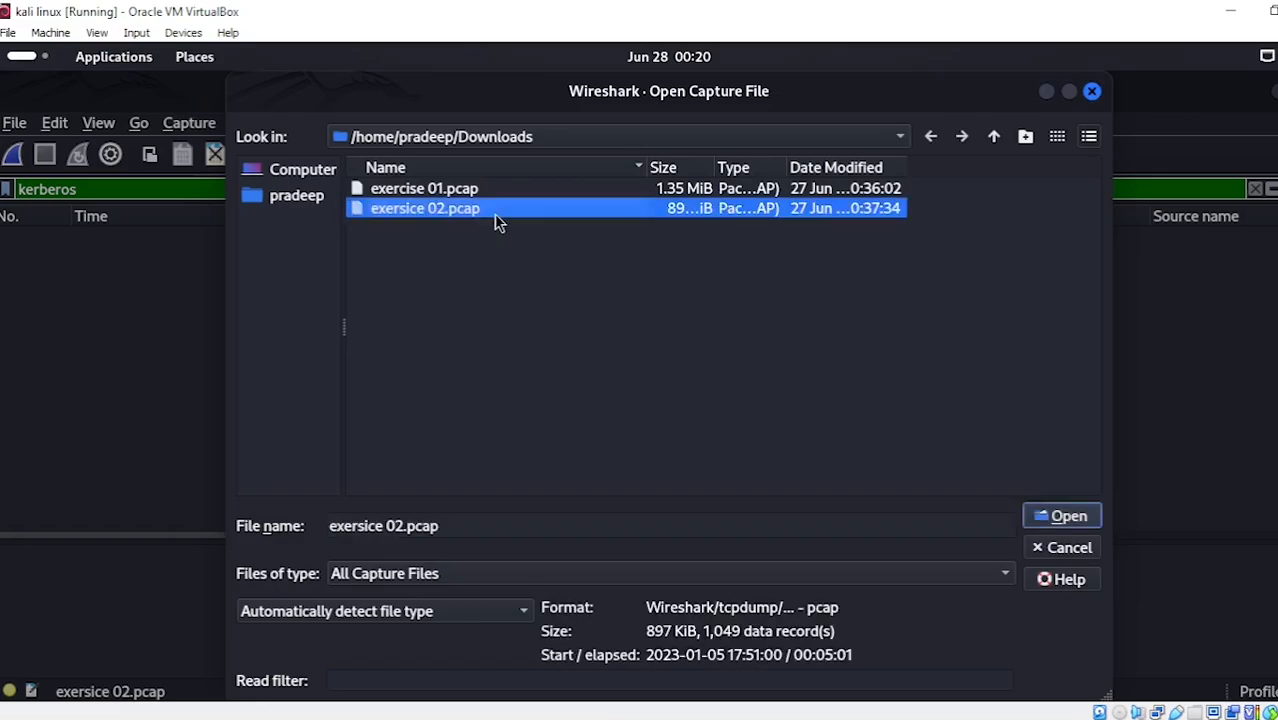
Step: Remove the "kerberos" display filter to list all packets of the capture
double_click(62, 189)
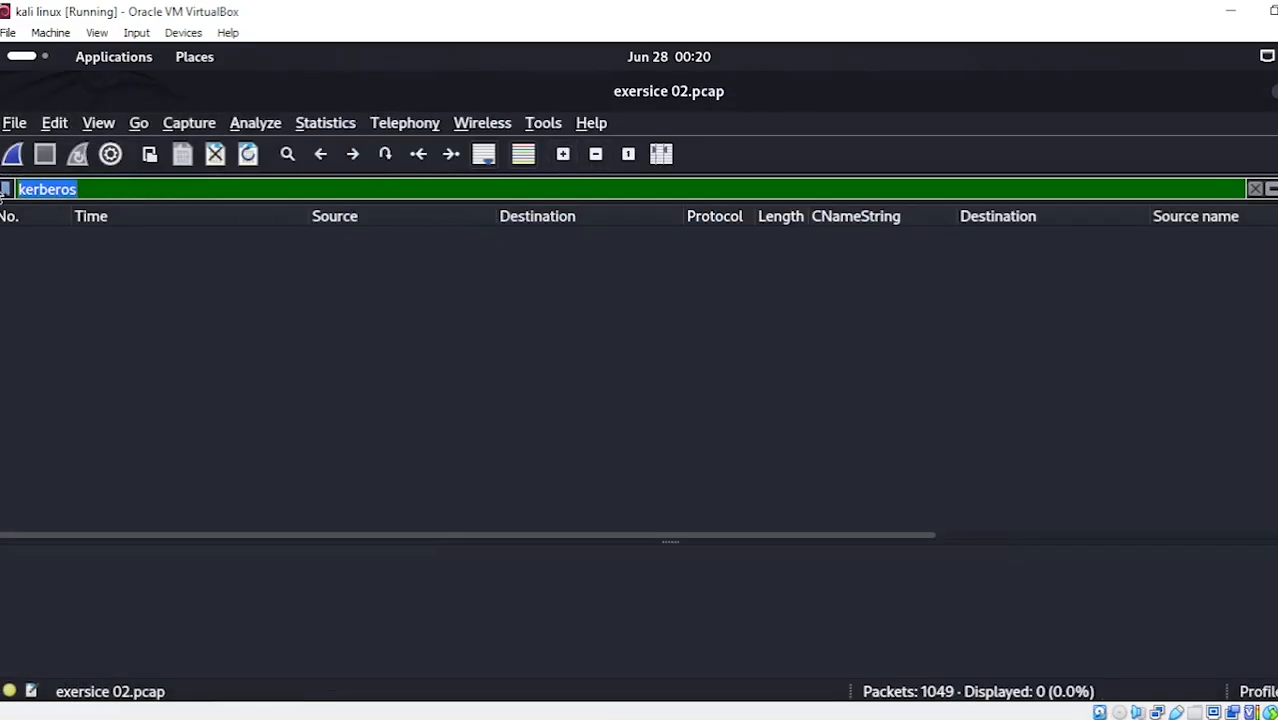
key(BackSpace)
key(Return)
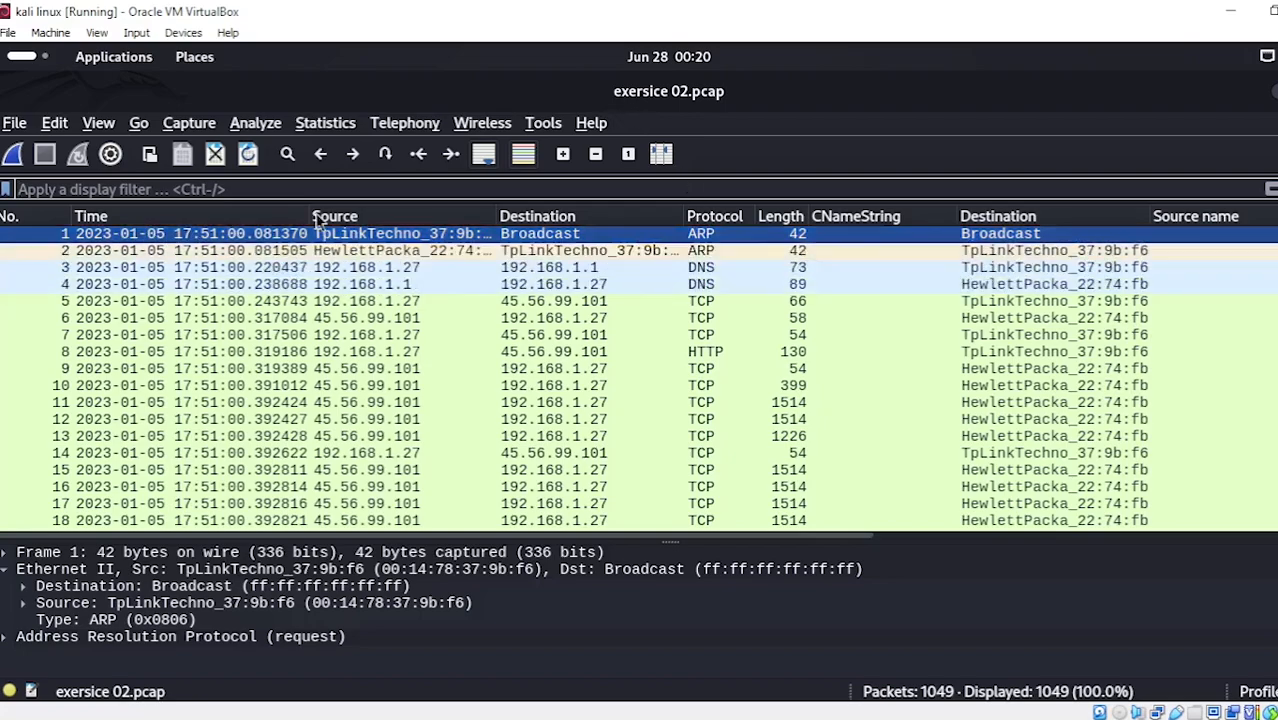
Step: Examine the capture's IPv4 conversations sorted by bytes, and close the conversation statistics
click(338, 128)
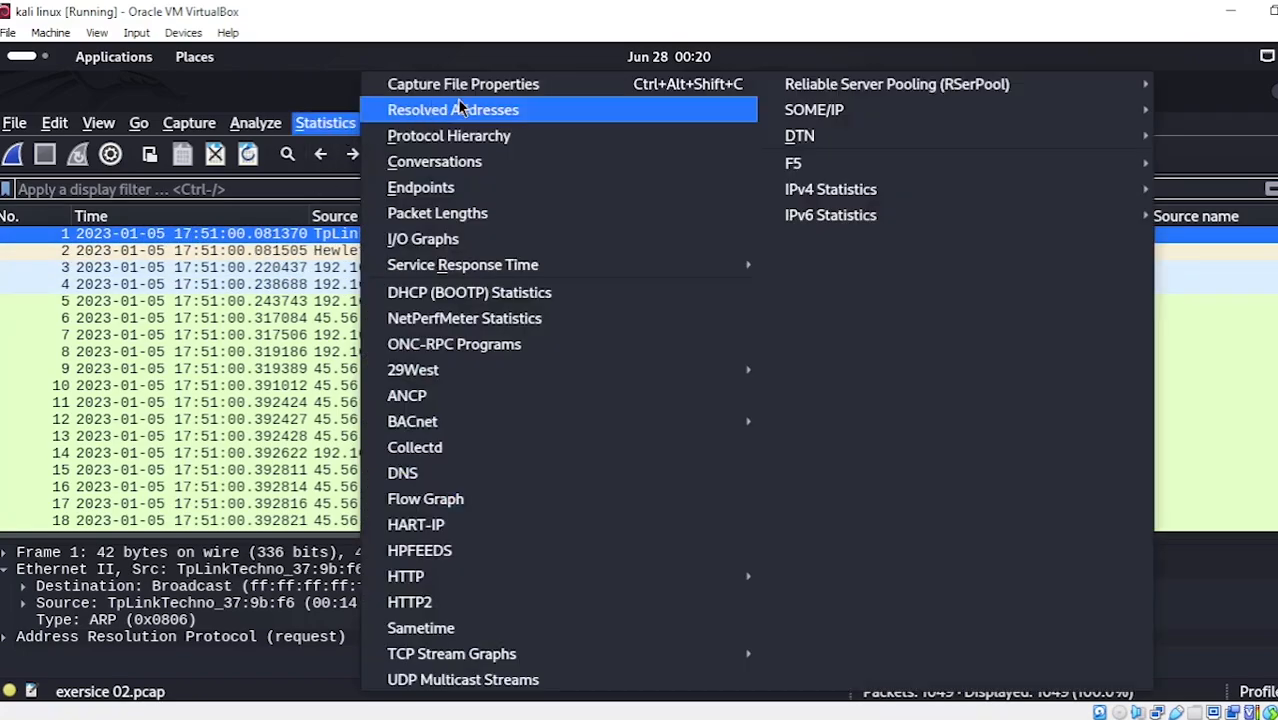
click(430, 162)
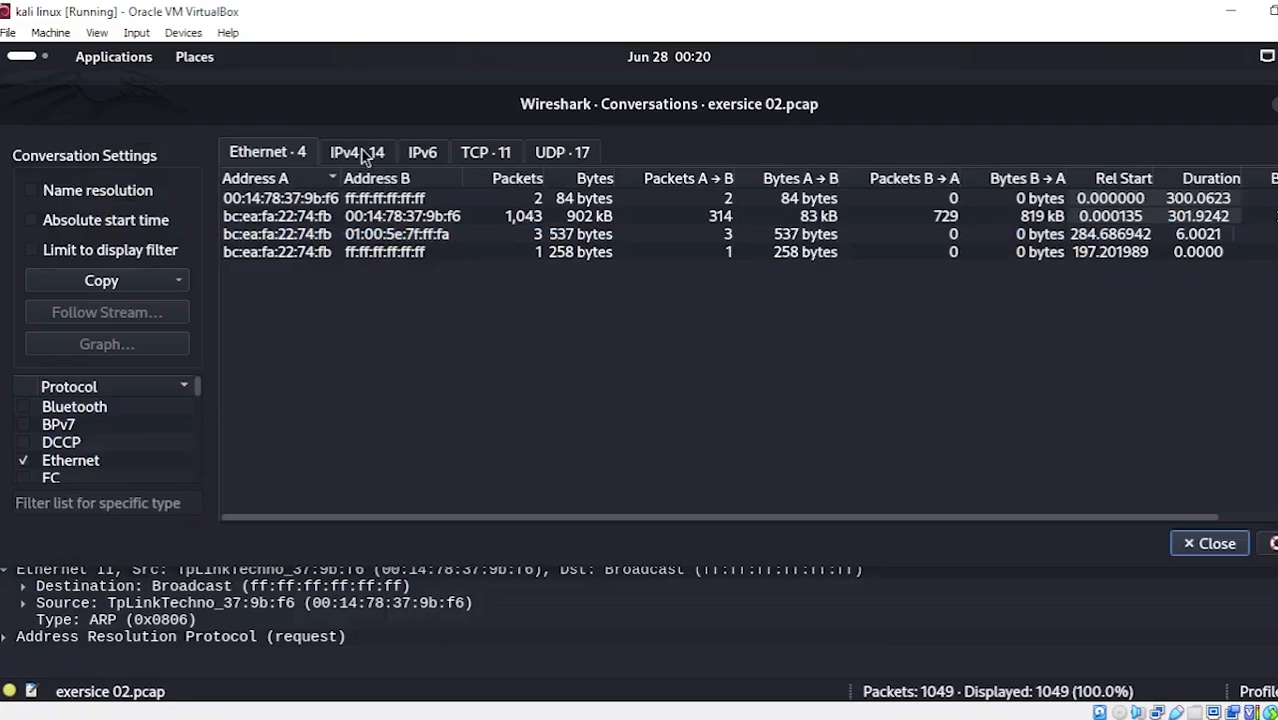
click(360, 150)
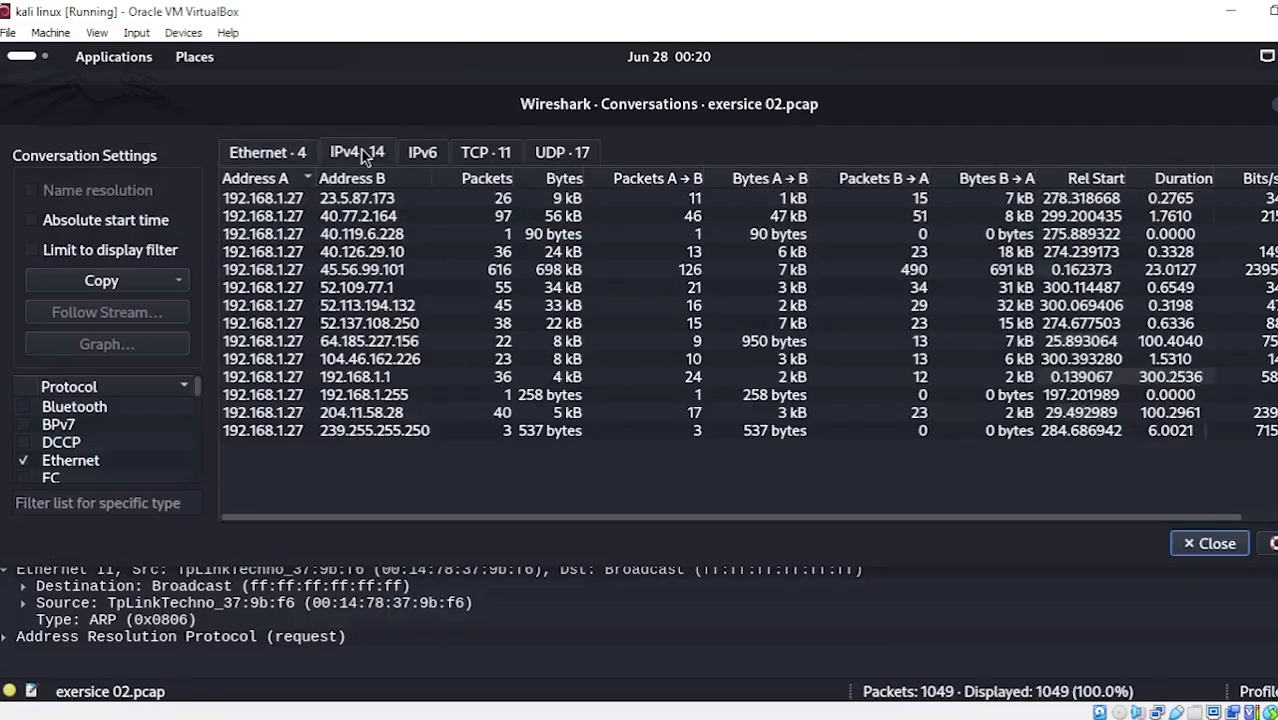
click(565, 179)
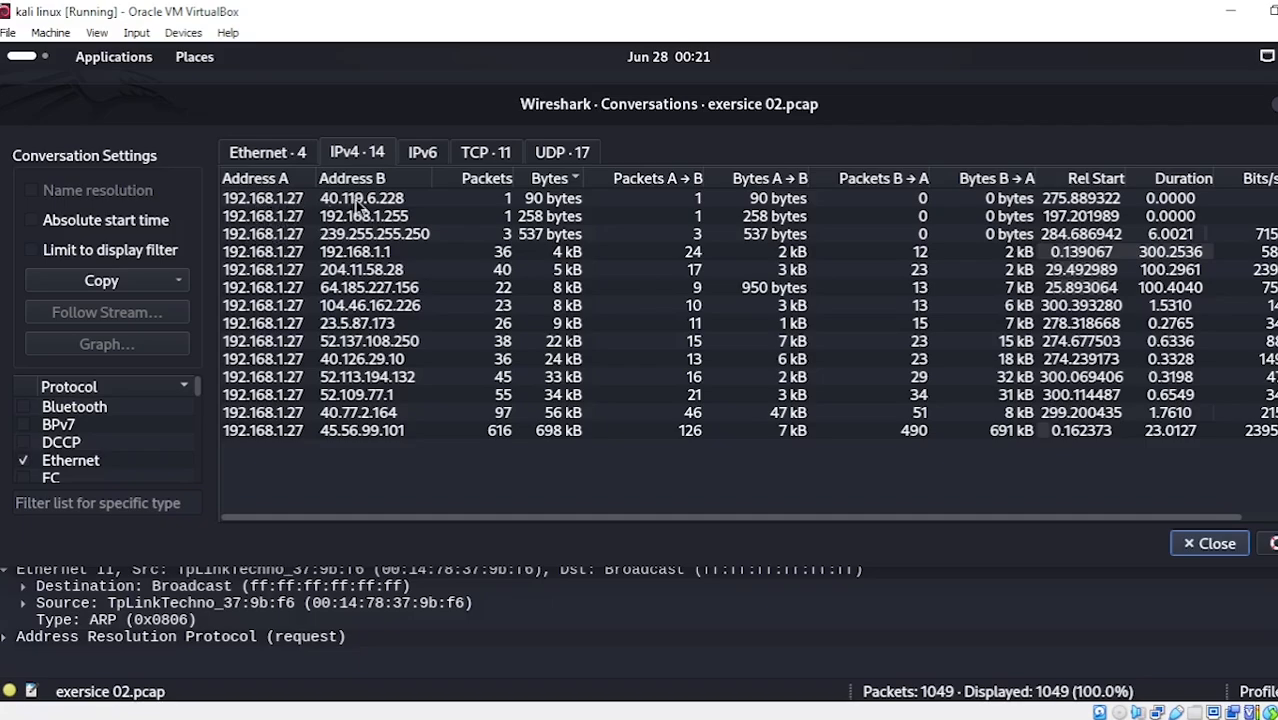
key(Escape)
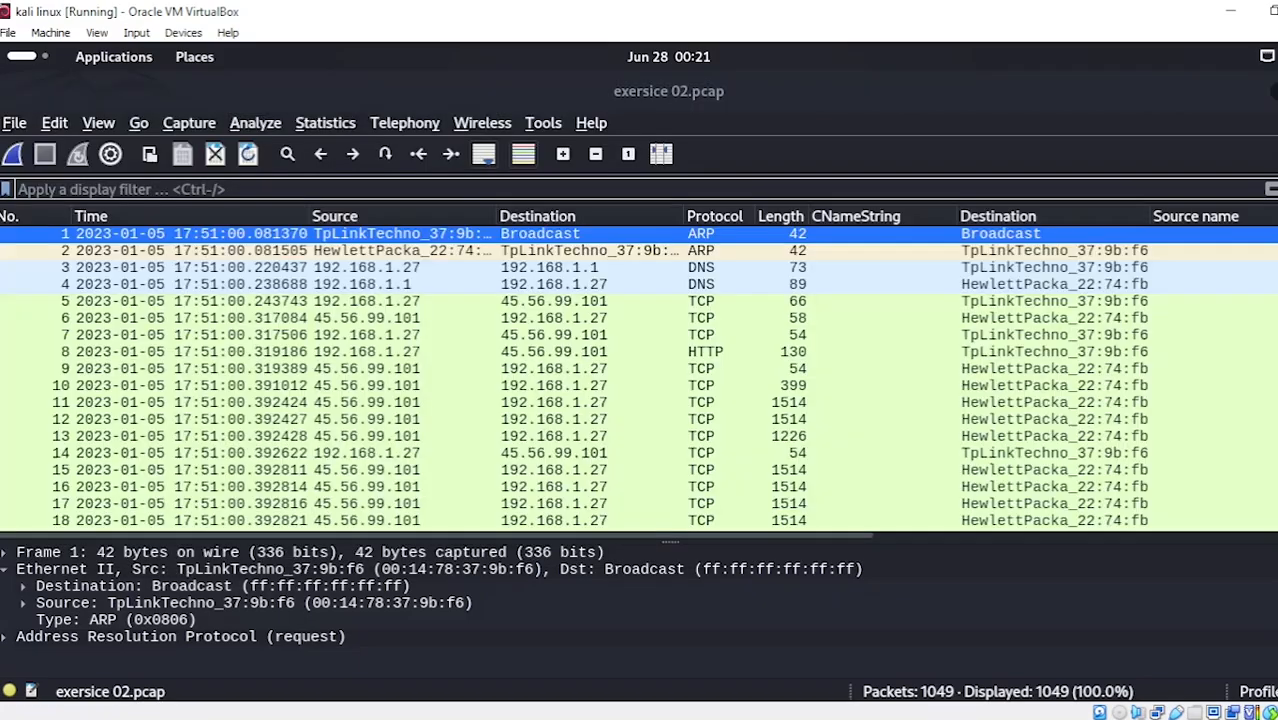
Step: Select DNS packet 3 and open the capture file properties to examine the first and last packet times
click(355, 268)
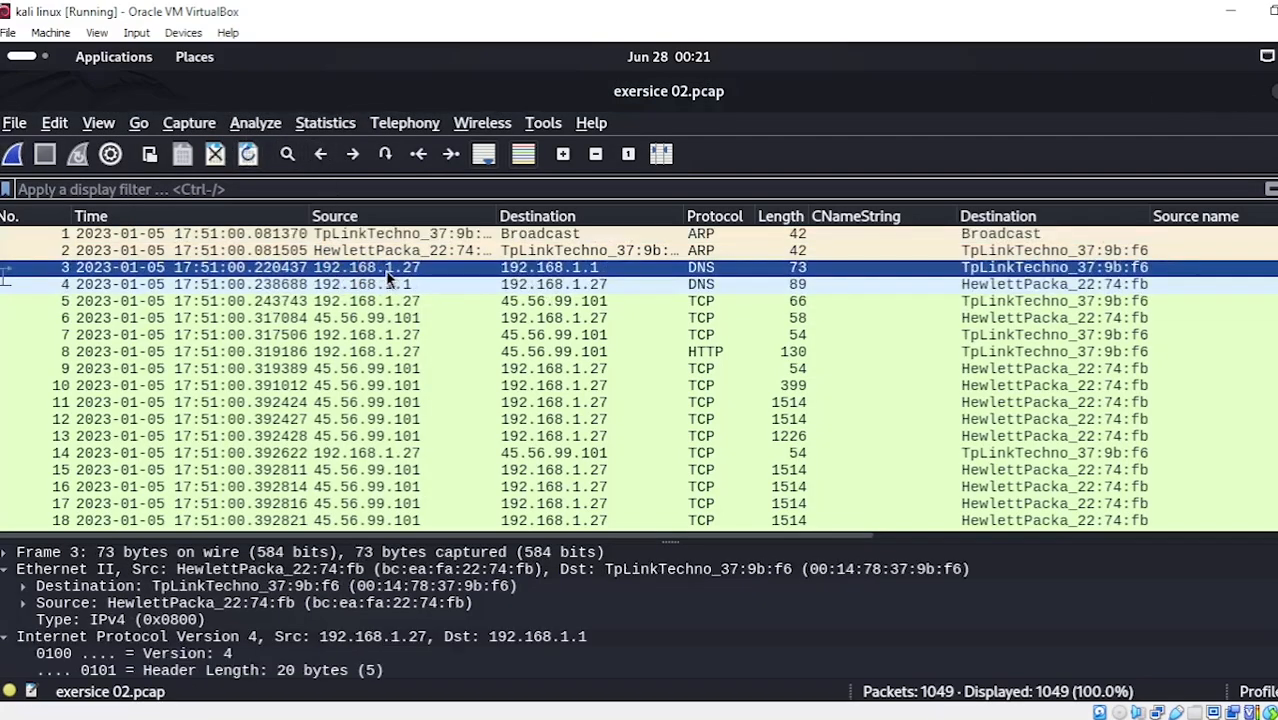
click(330, 123)
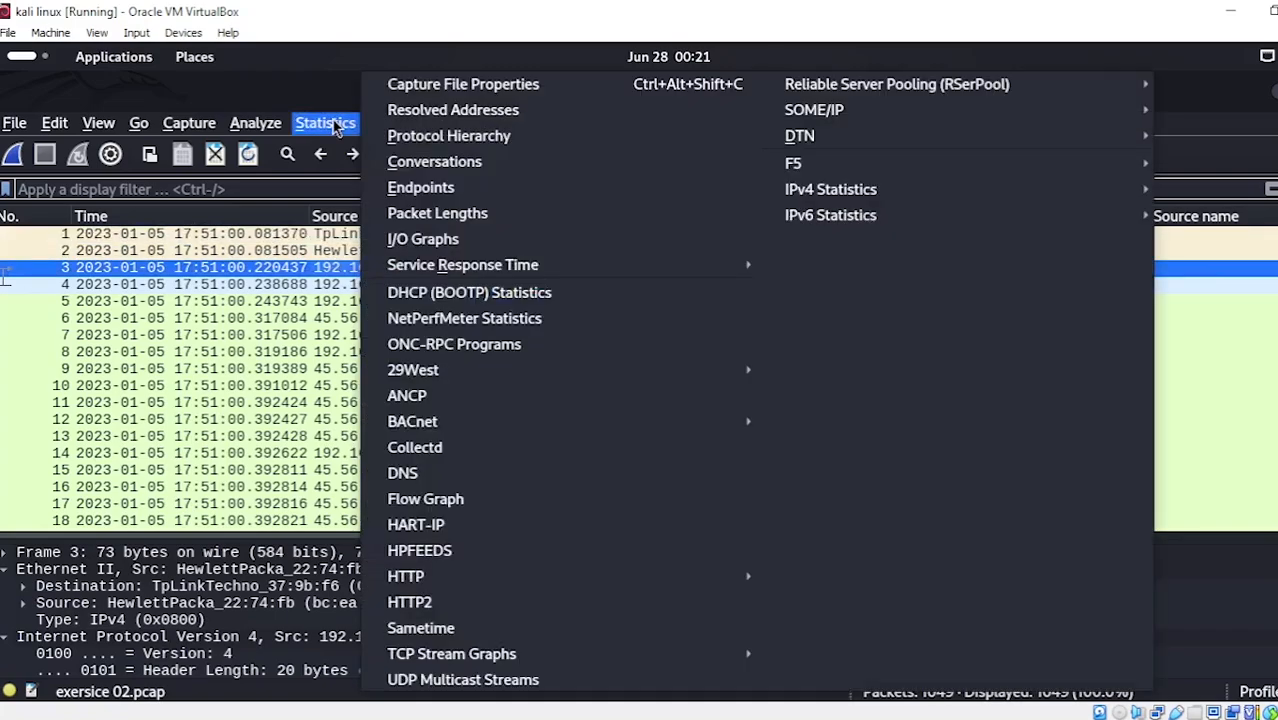
click(439, 88)
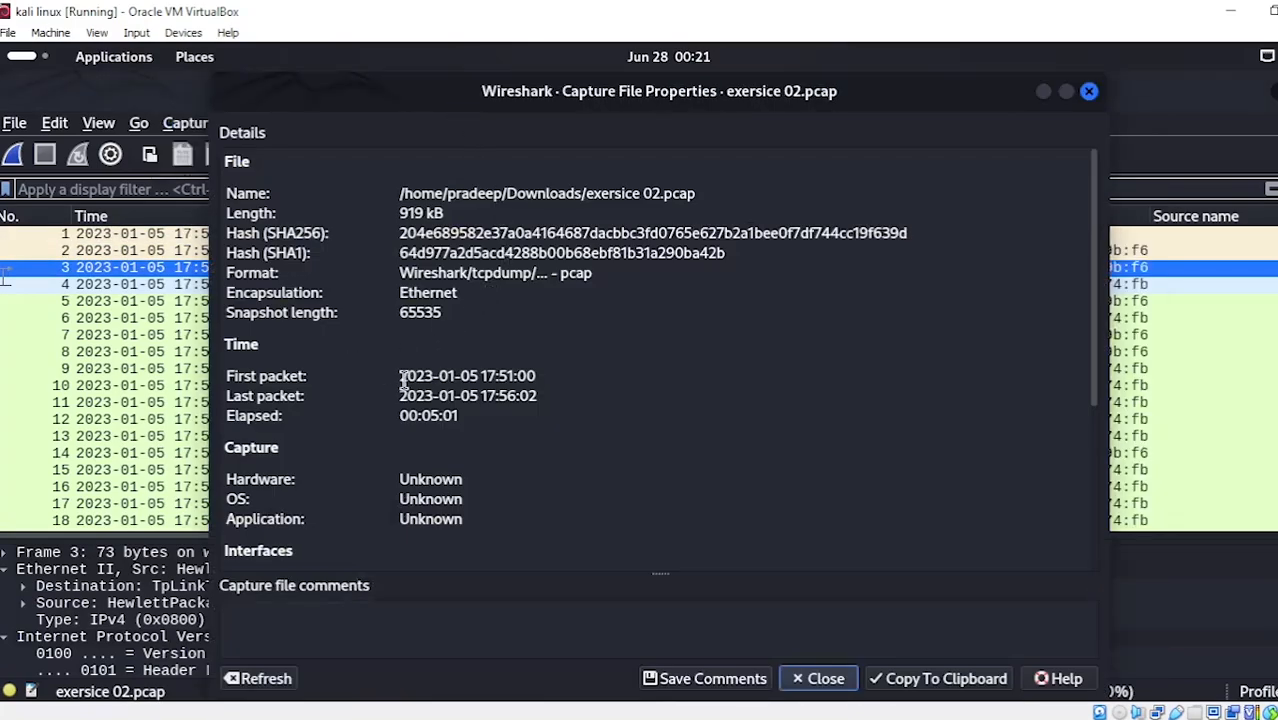
Step: Examine the first and last packet times in the capture file properties, and close the properties window
drag(399, 376, 527, 391)
click(533, 394)
drag(399, 376, 561, 390)
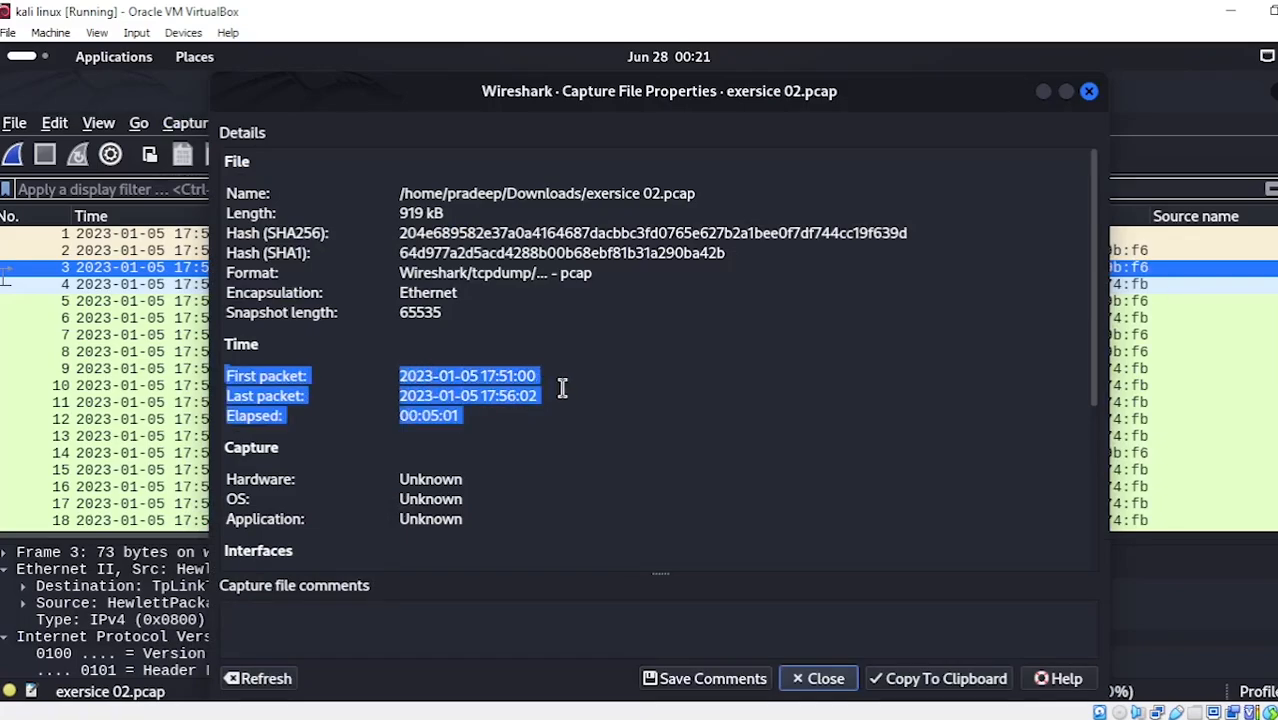
click(1089, 93)
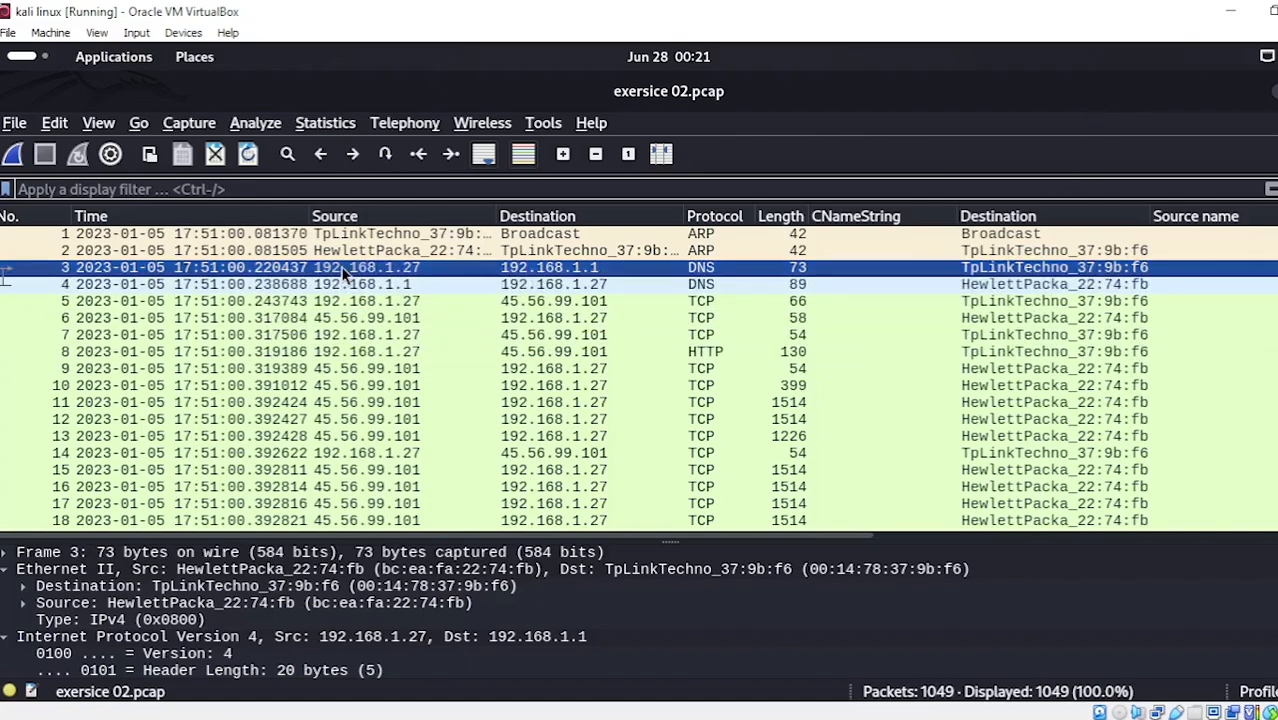
Step: Enlarge the packet details area and examine the Ethernet II and Internet Protocol Version 4 source and destination addresses of packet 3
click(670, 552)
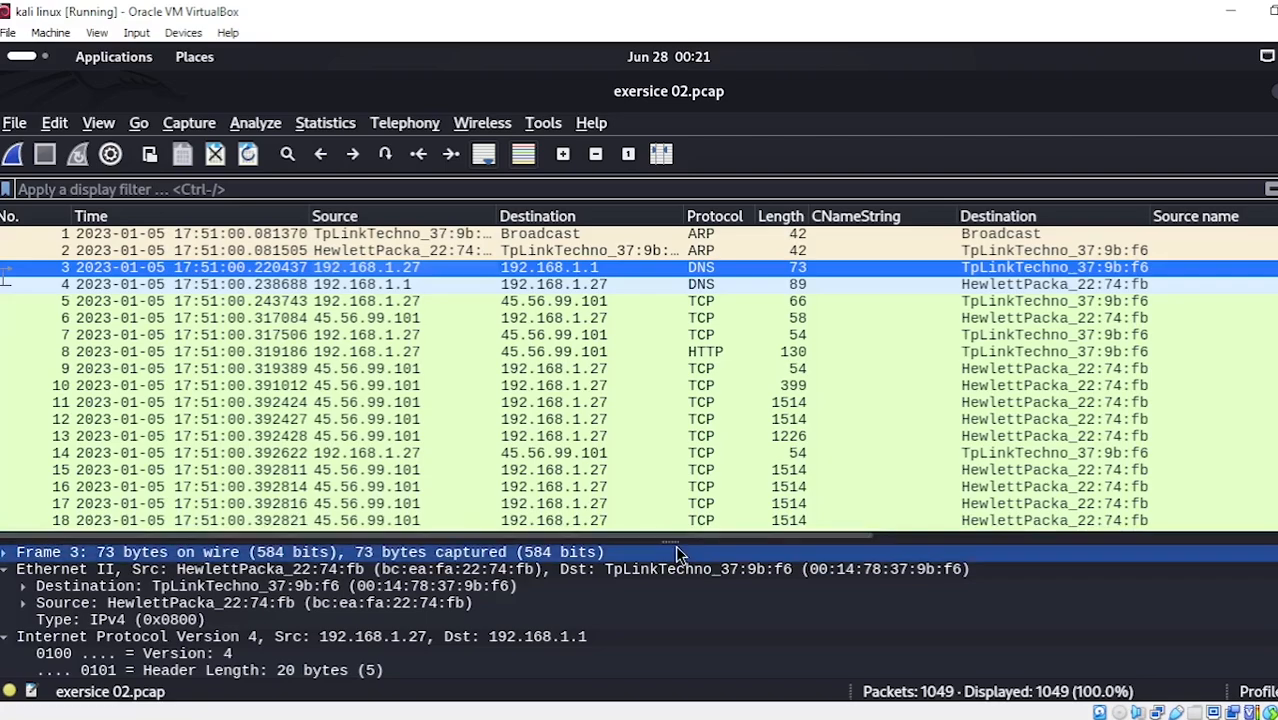
drag(670, 540, 670, 398)
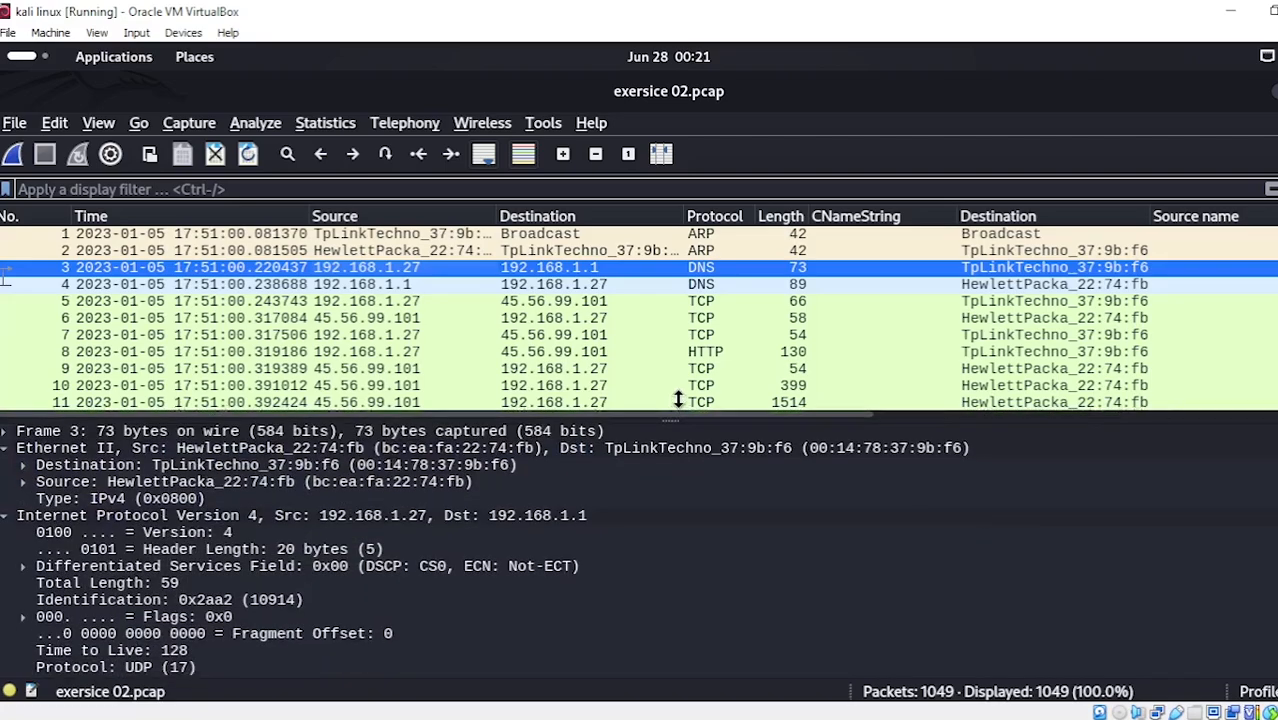
click(197, 478)
click(32, 430)
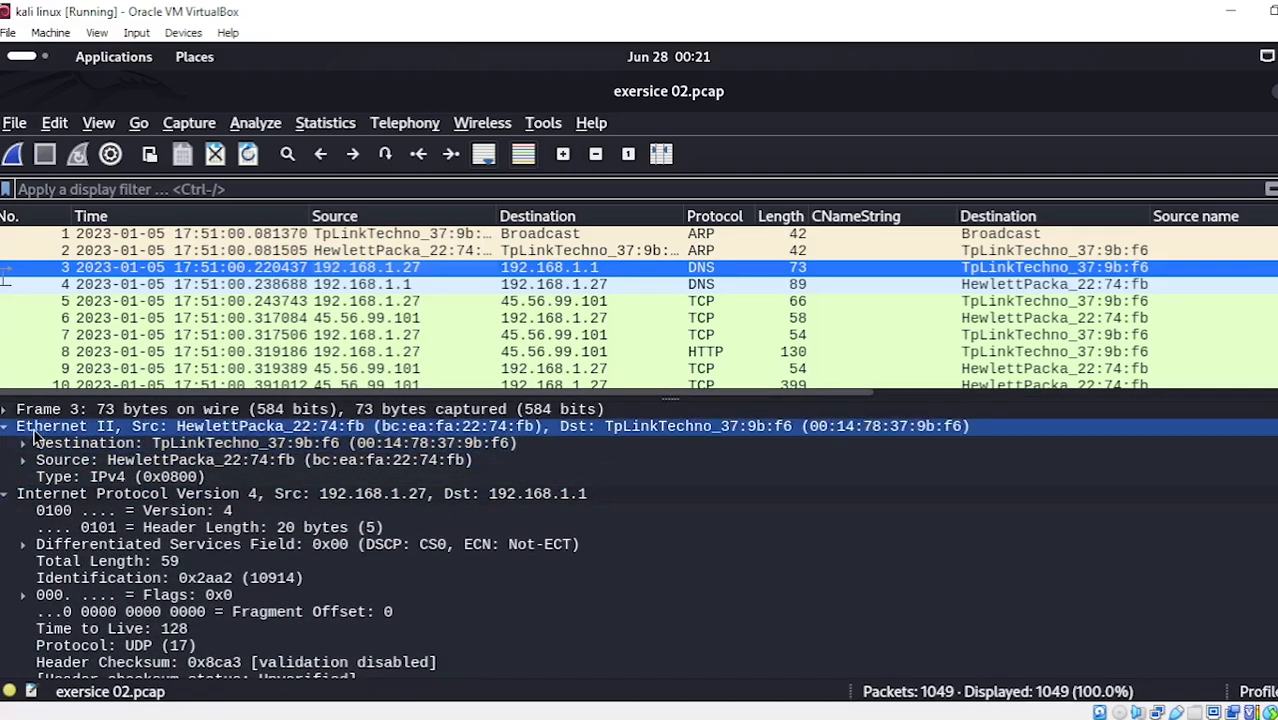
click(5, 430)
click(5, 430)
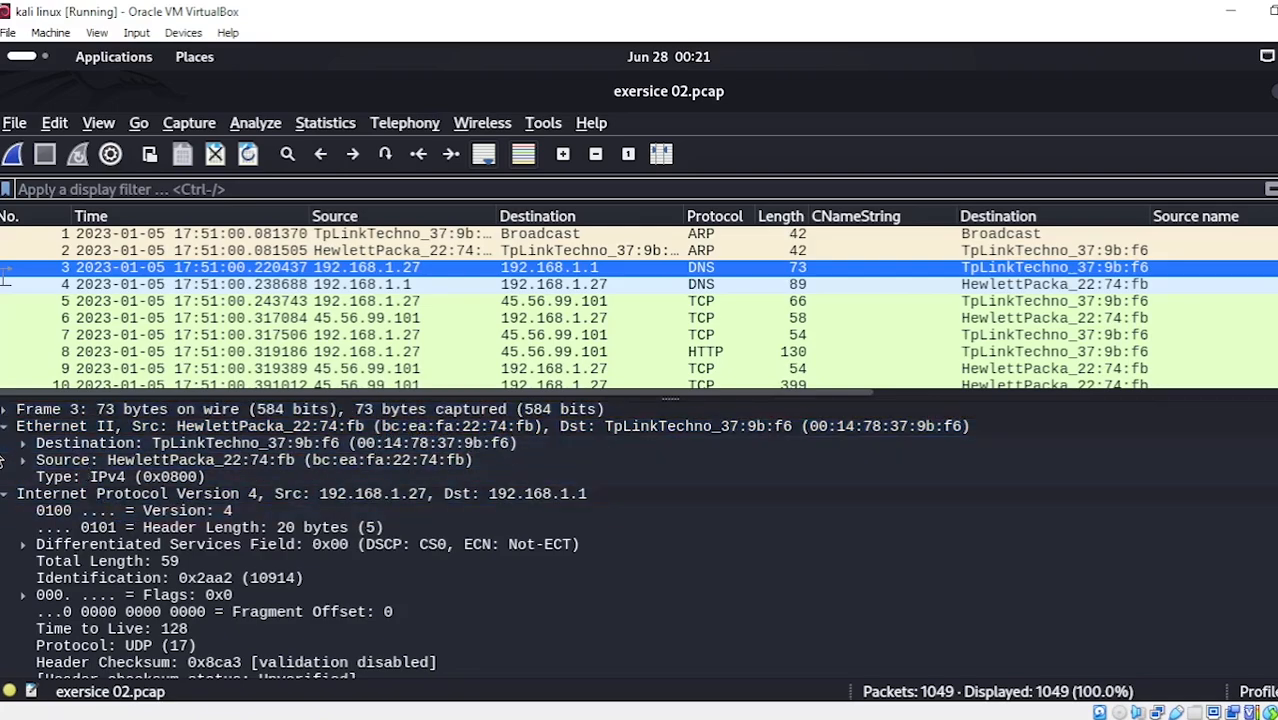
click(150, 494)
click(150, 527)
click(220, 494)
Step: Apply the display filter "kerberos" to the capture
text(ker)
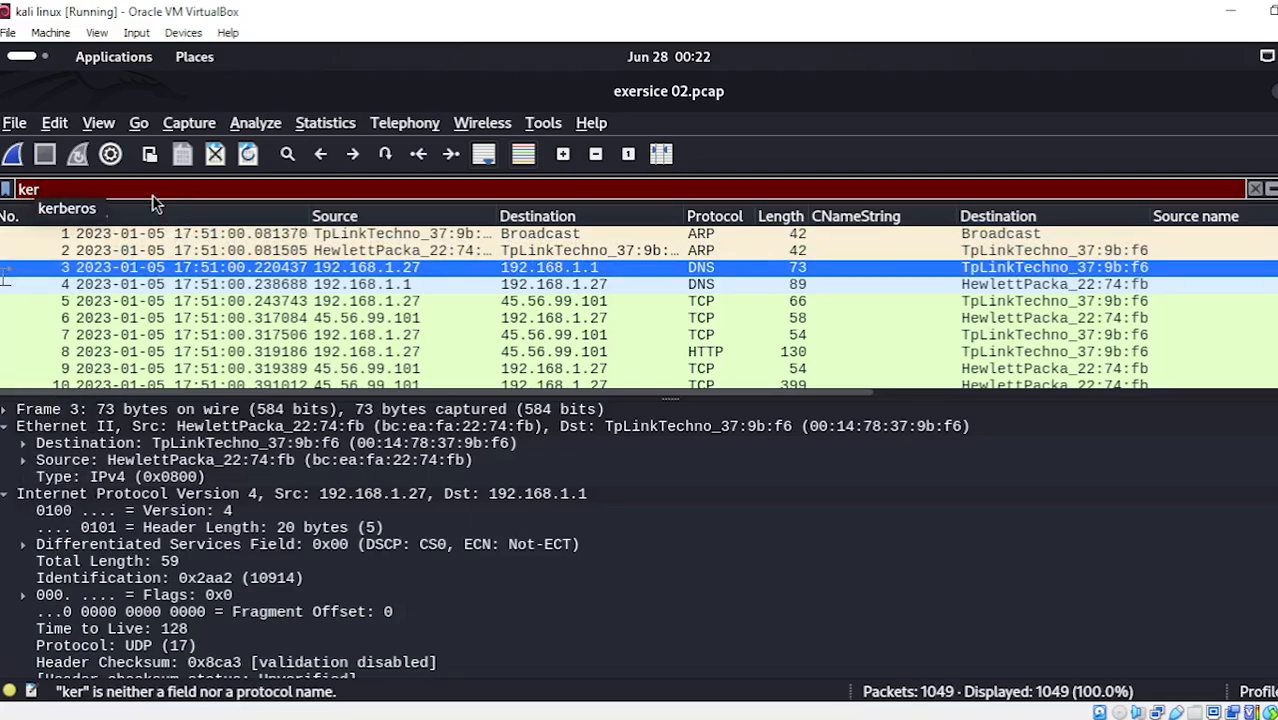
key(Down)
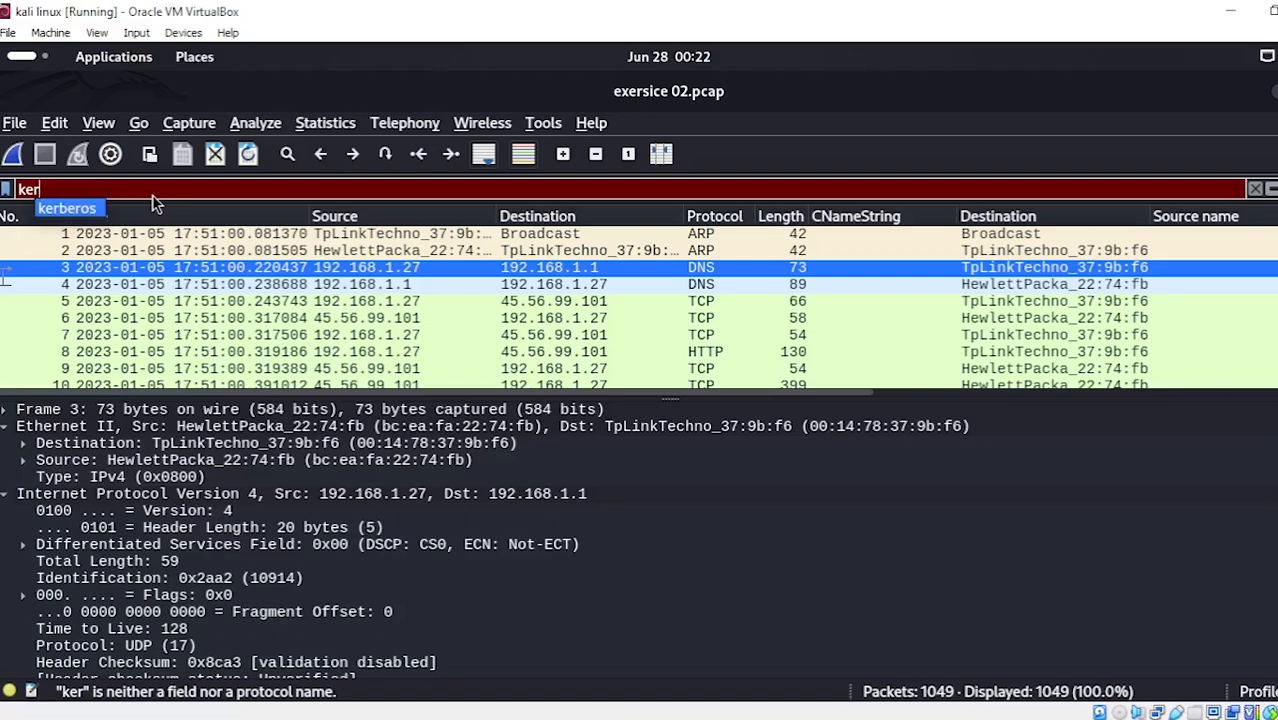
key(Return)
key(Return)
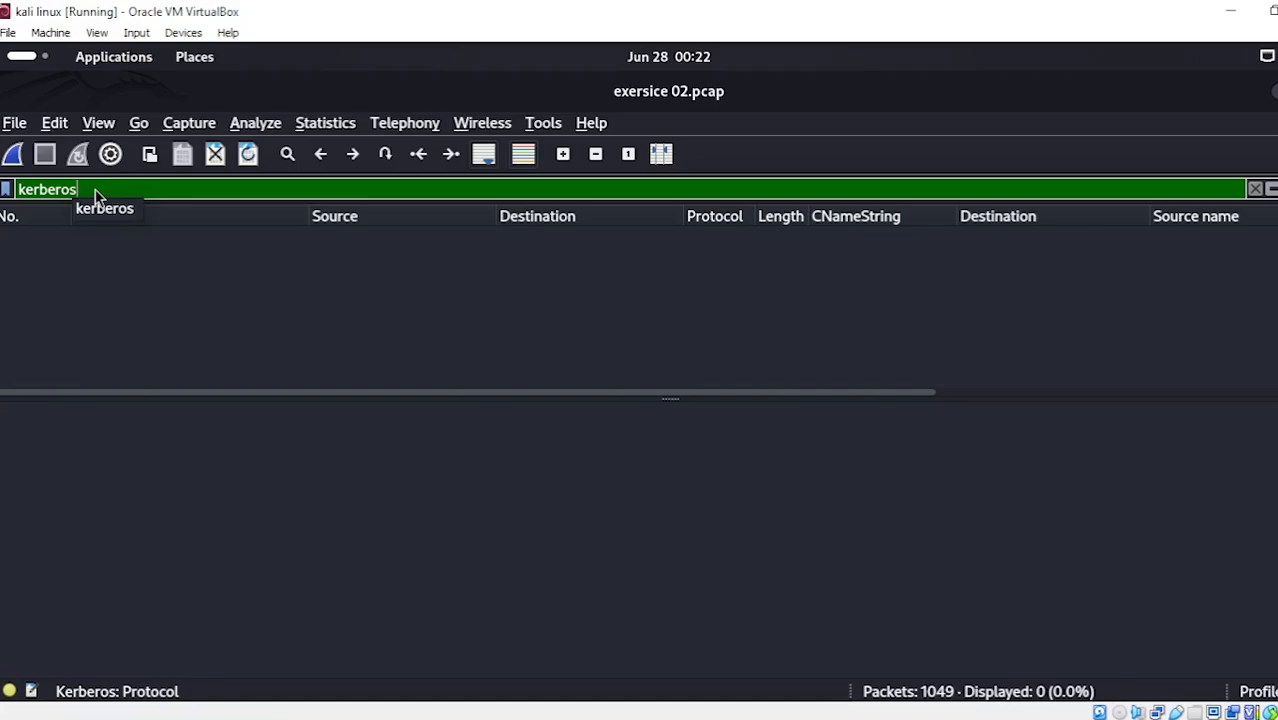
Step: Replace the display filter with "smtp" and apply it to the capture
key(BackSpace)
key(BackSpace)
key(BackSpace)
key(BackSpace)
key(BackSpace)
key(BackSpace)
key(BackSpace)
key(BackSpace)
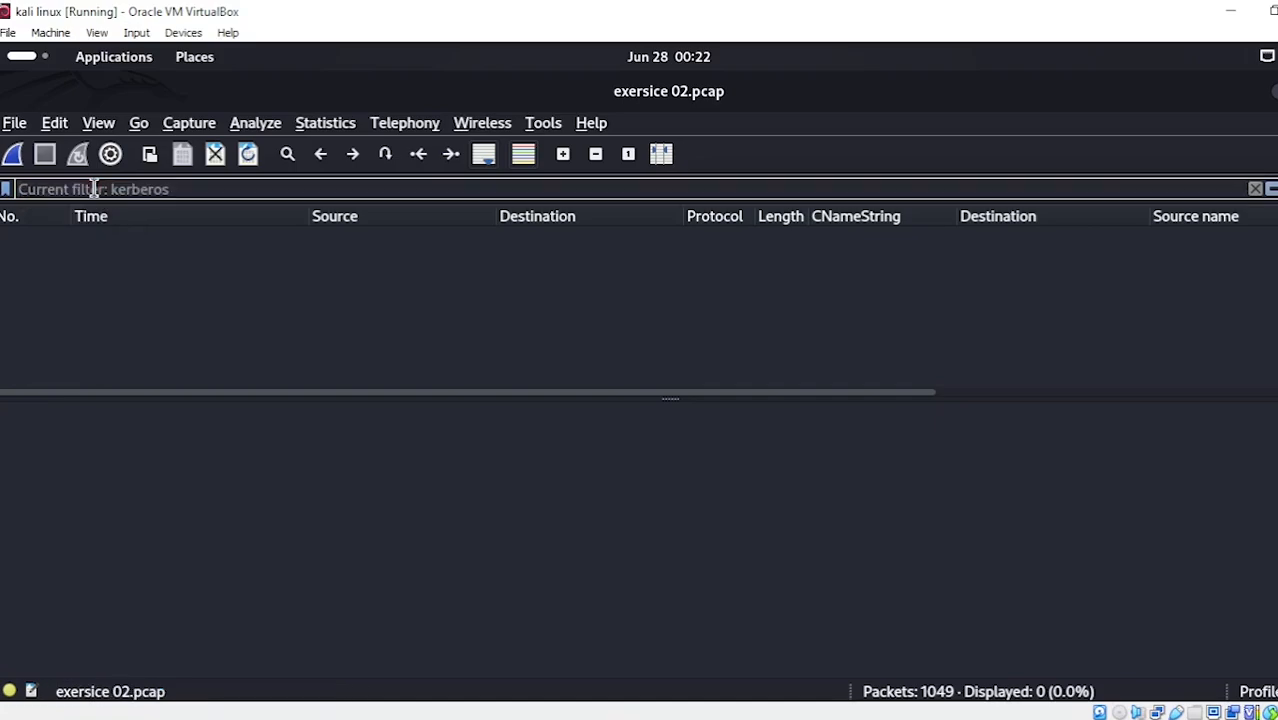
text(smtp)
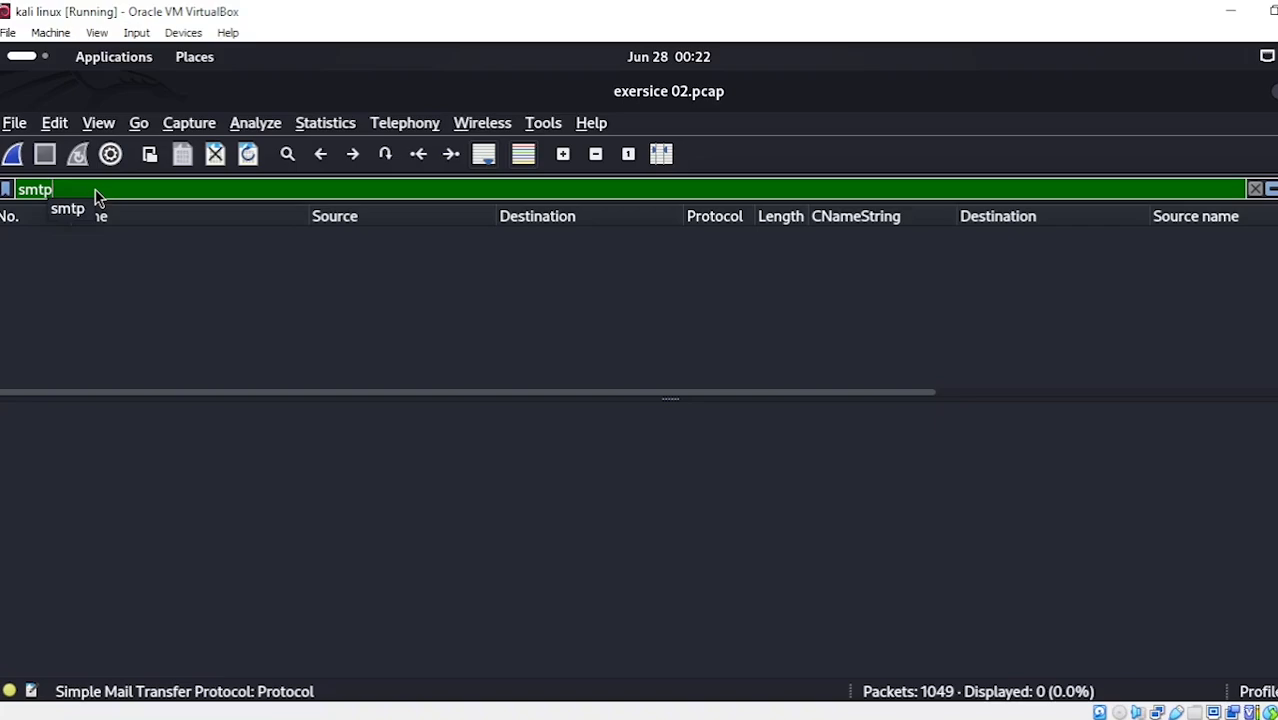
key(Return)
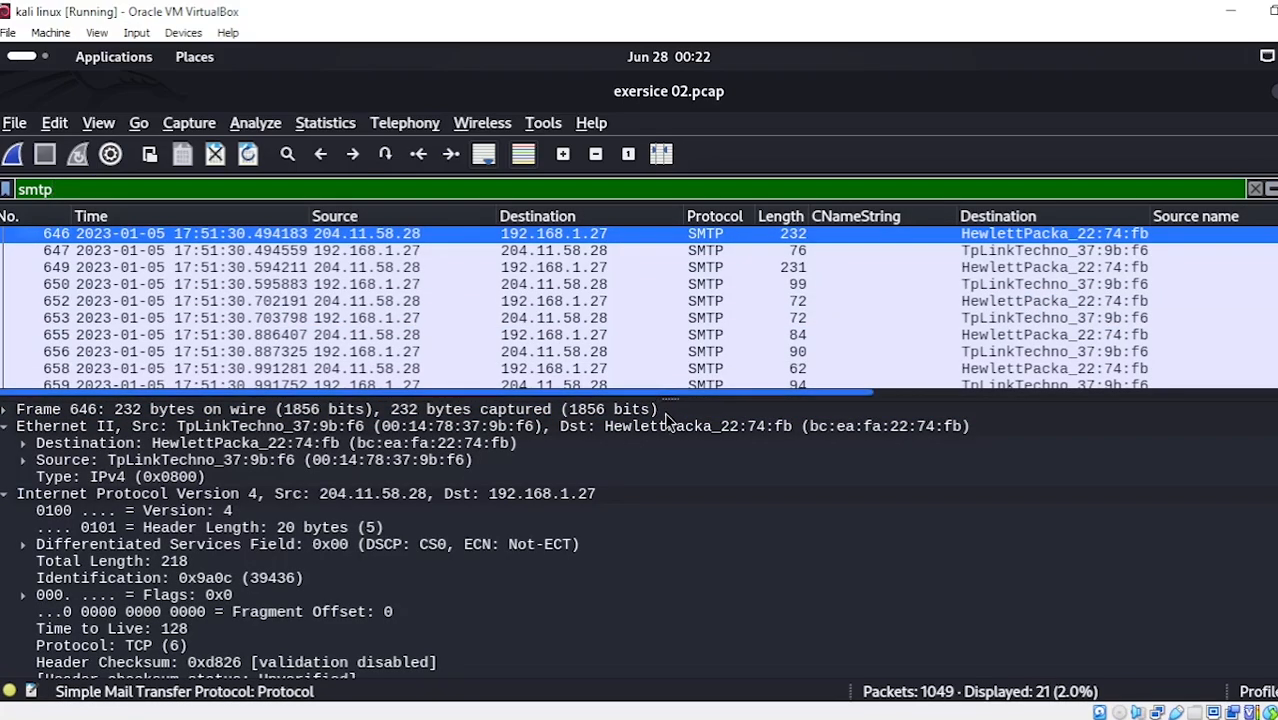
Step: Enlarge the packet list, widen the Protocol column to show full protocol names, and select SMTP/IMF packet 673
drag(670, 396, 670, 540)
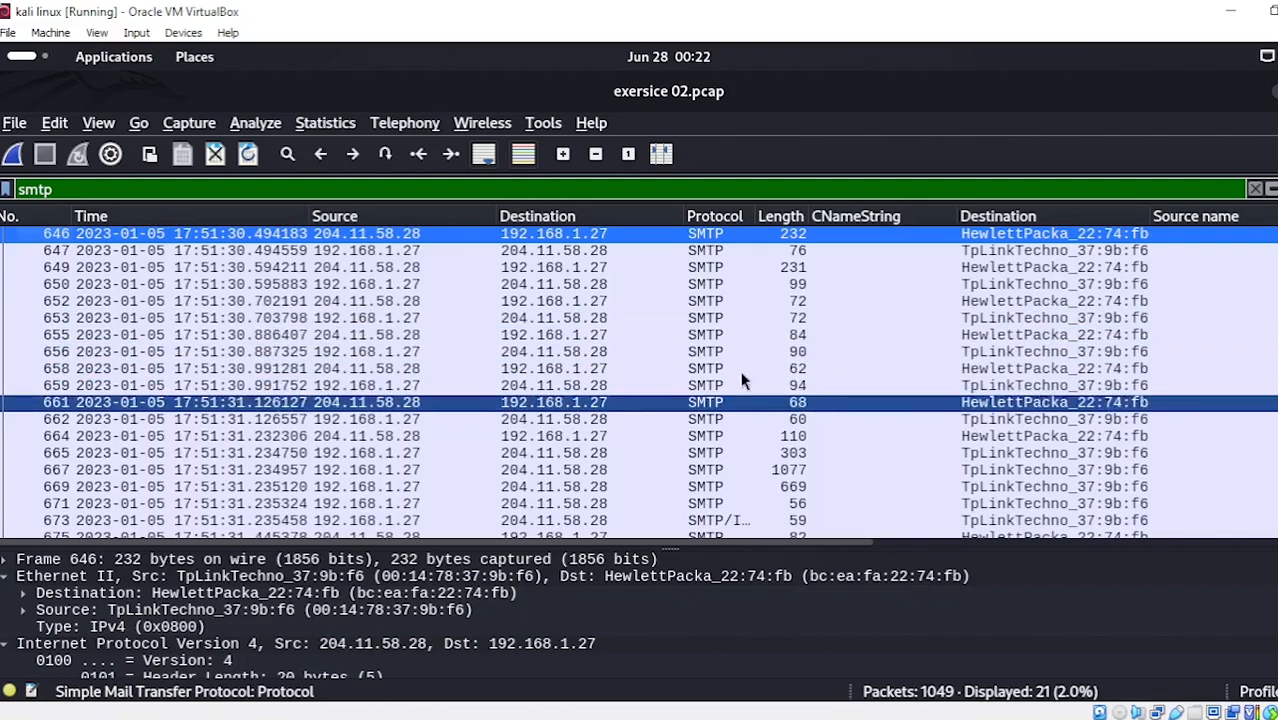
scroll(684, 402, down, 1)
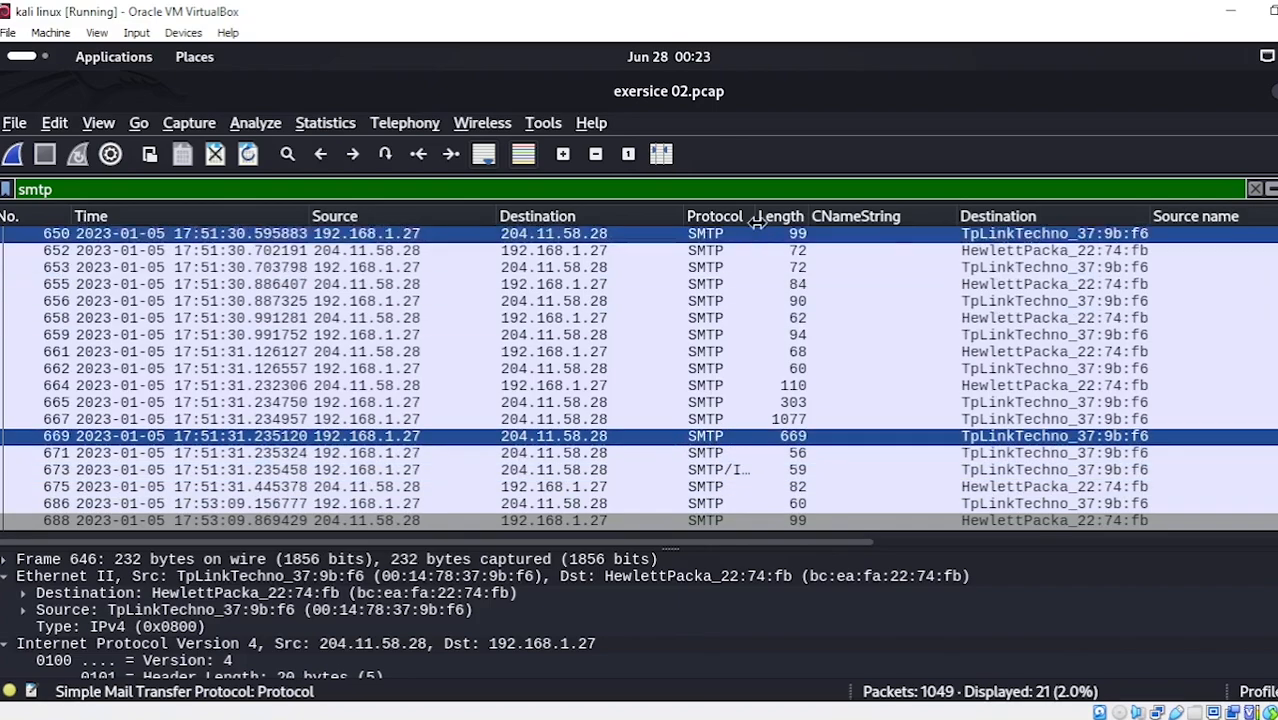
drag(756, 216, 829, 218)
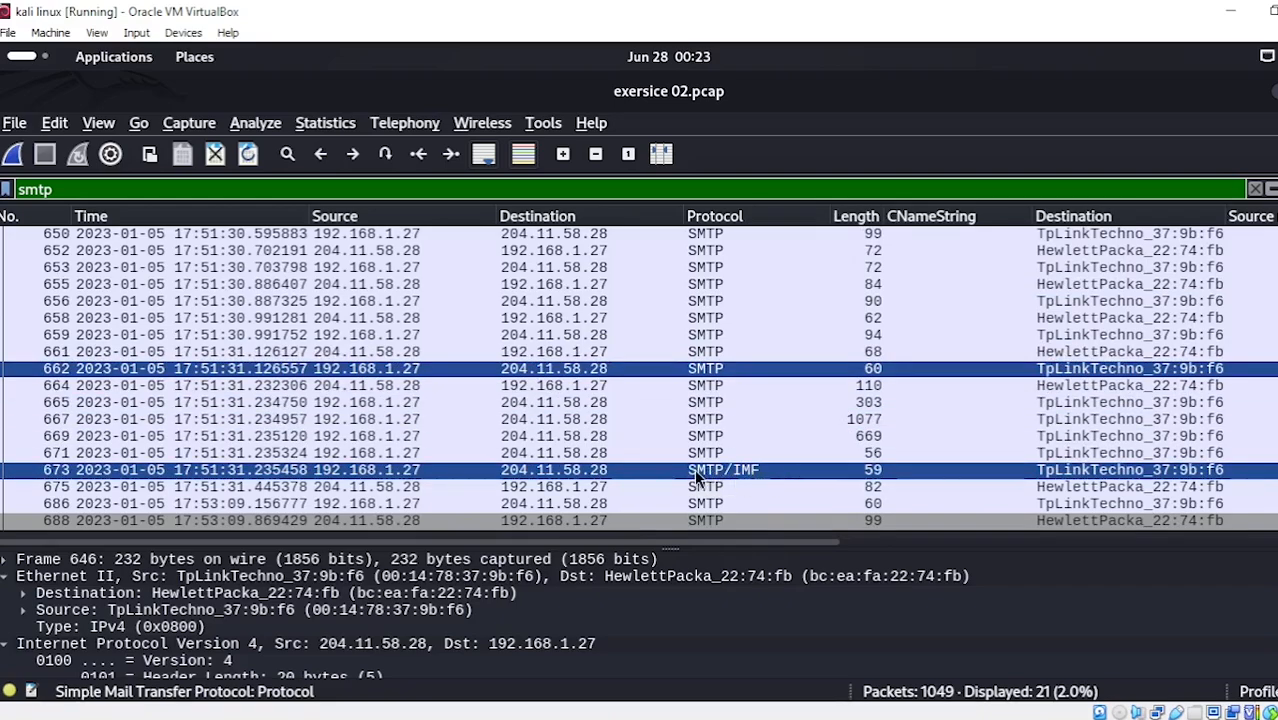
click(626, 470)
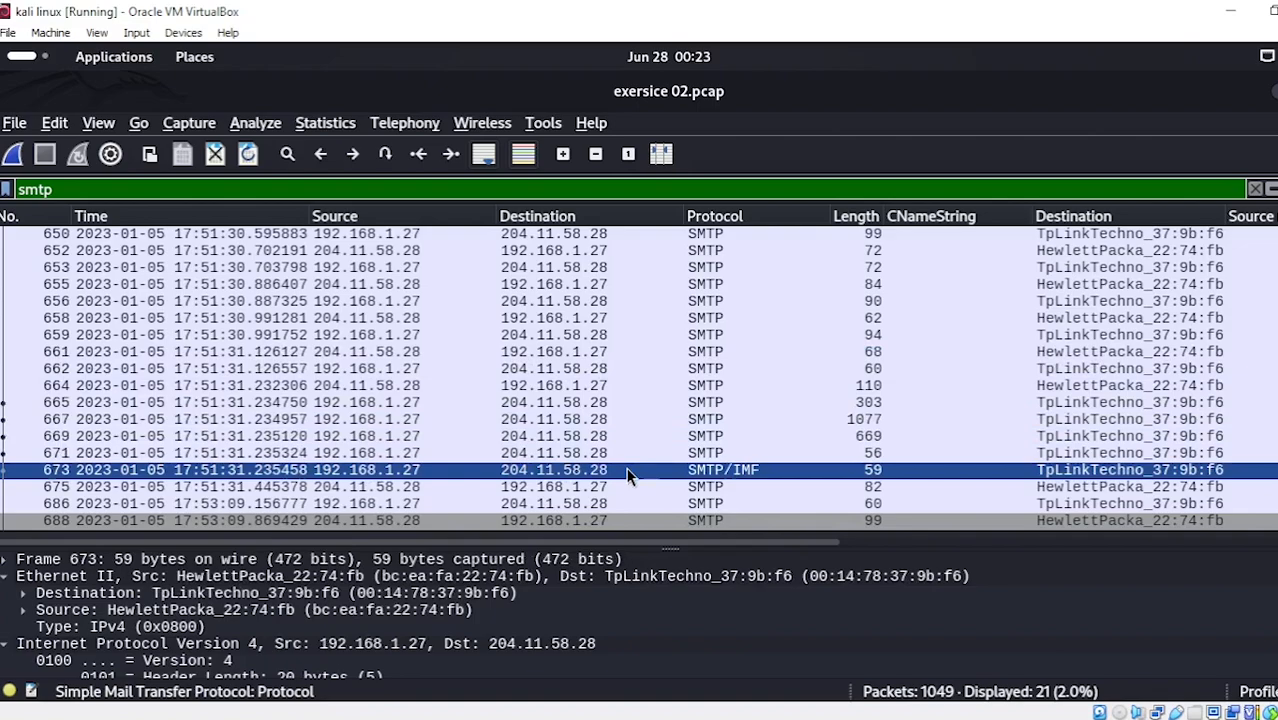
Step: Enlarge the packet details area and expand the Simple Mail Transfer Protocol and Internet Message Format sections of packet 673
drag(670, 547, 687, 280)
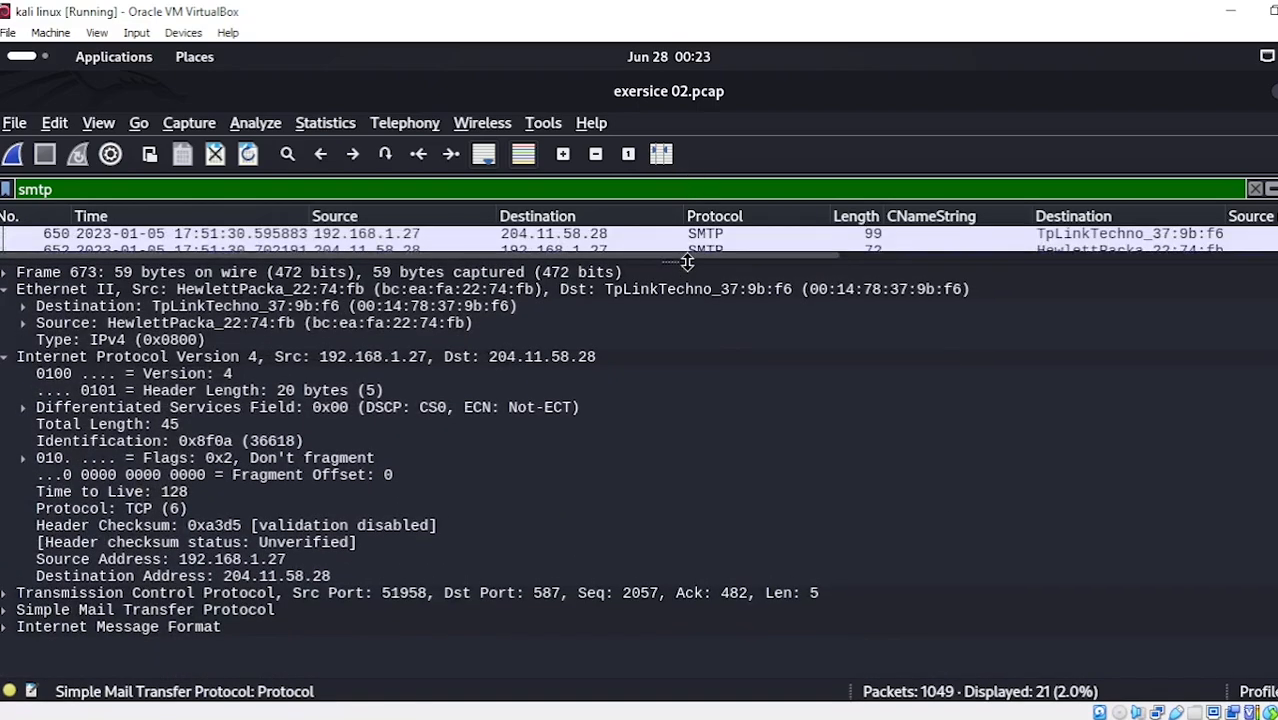
click(5, 610)
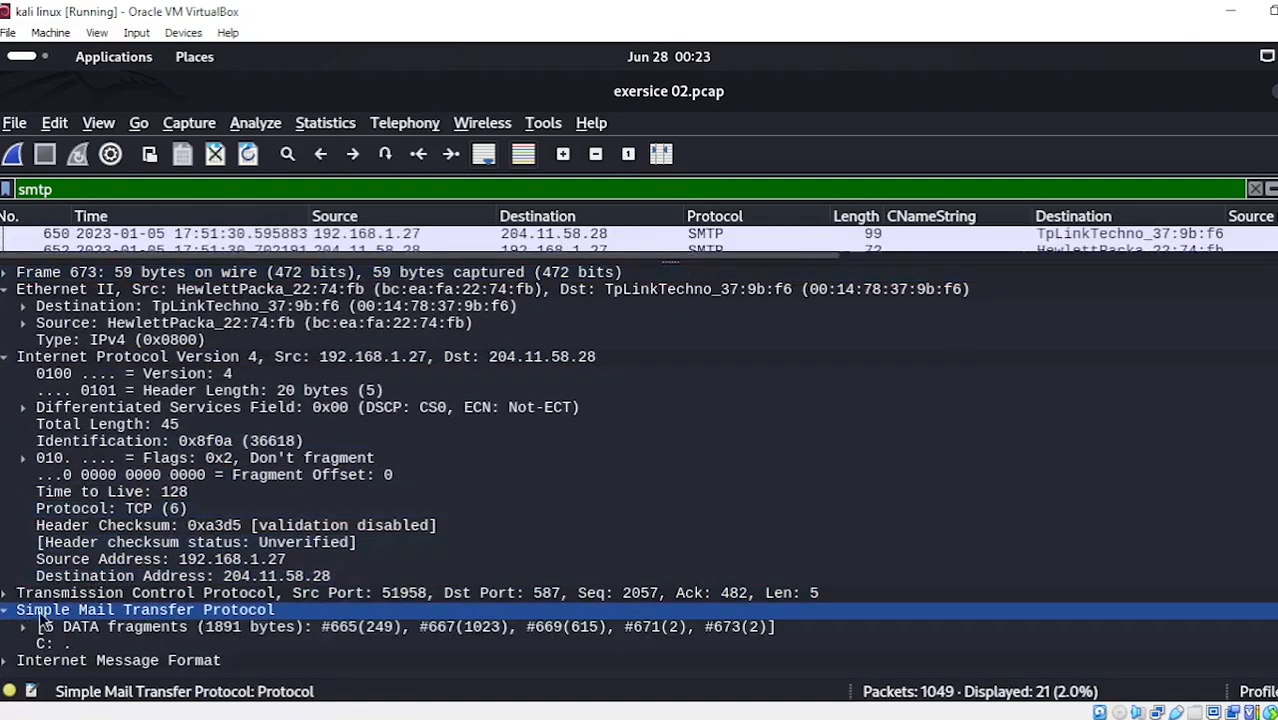
click(93, 626)
click(10, 662)
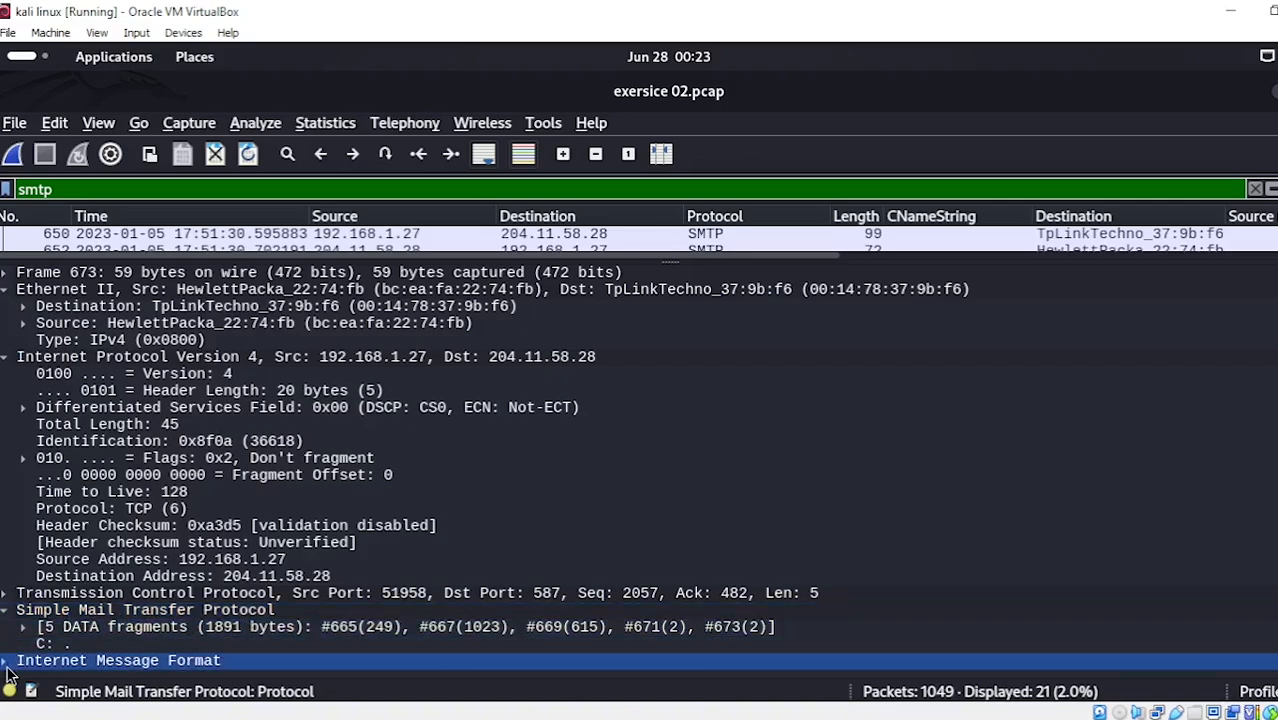
click(5, 661)
Step: Expand the line-based text data of the email message to show its body lines
click(183, 628)
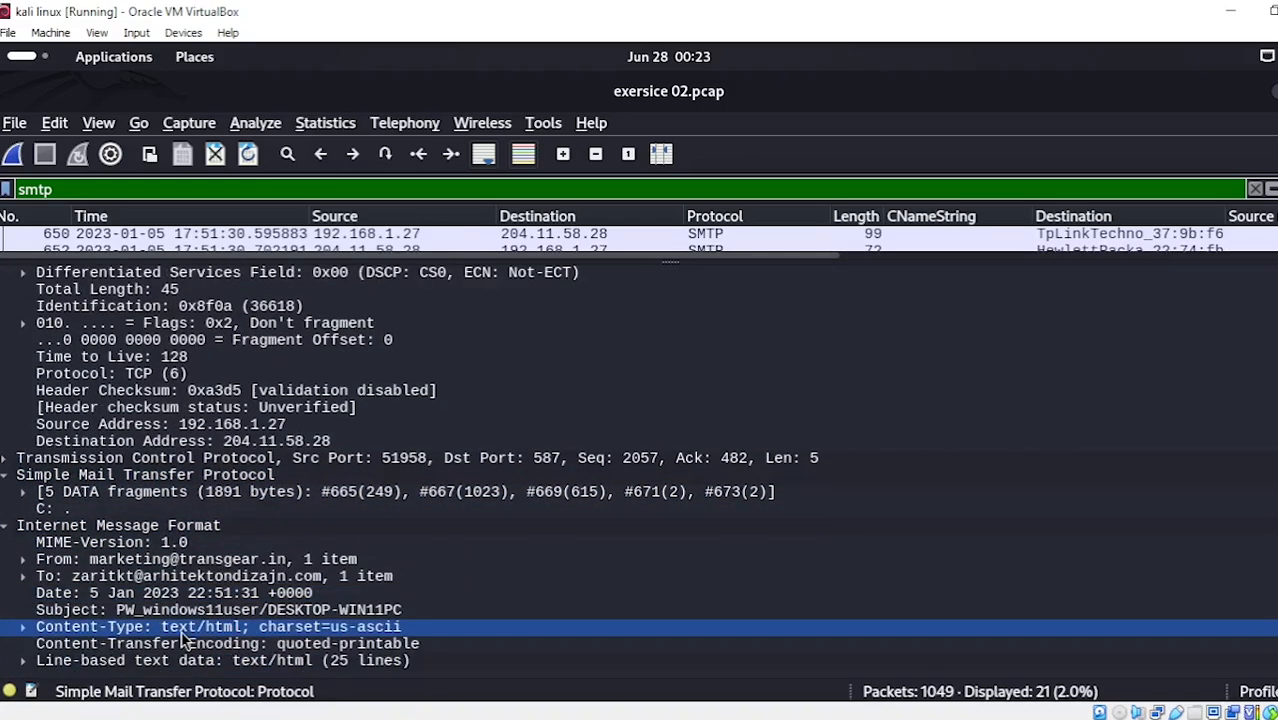
click(182, 644)
click(28, 662)
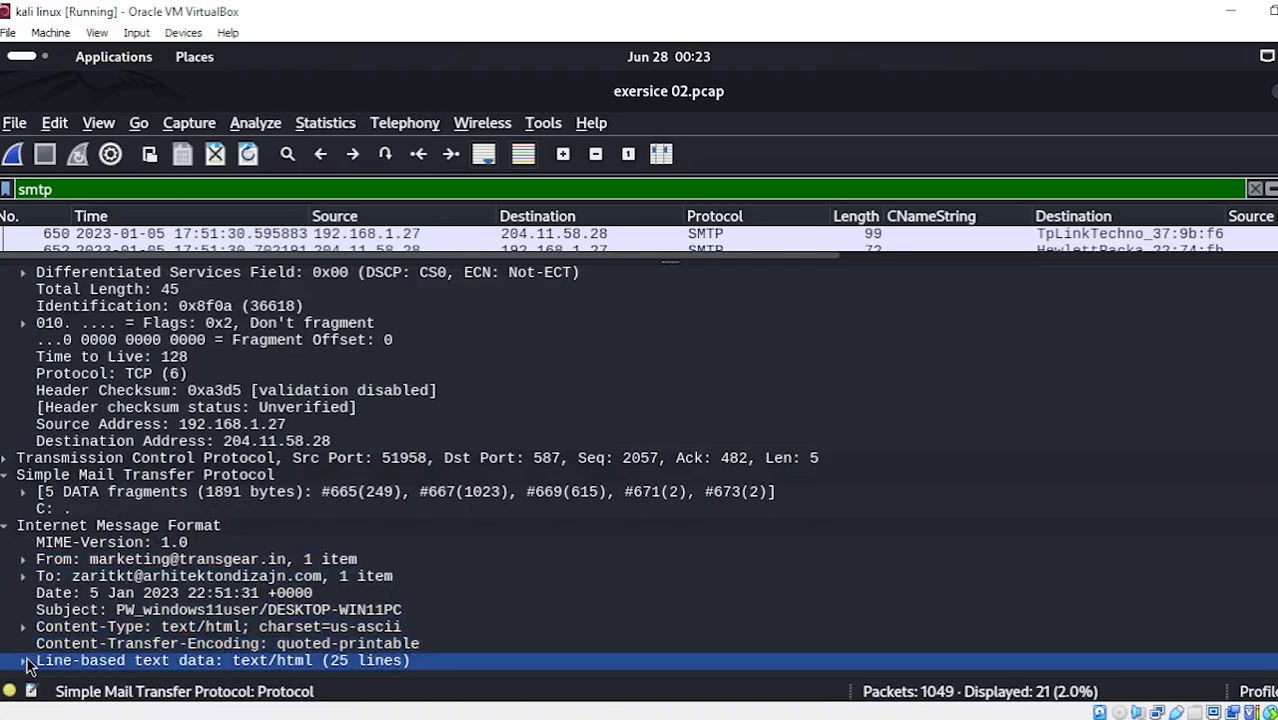
click(30, 649)
click(84, 662)
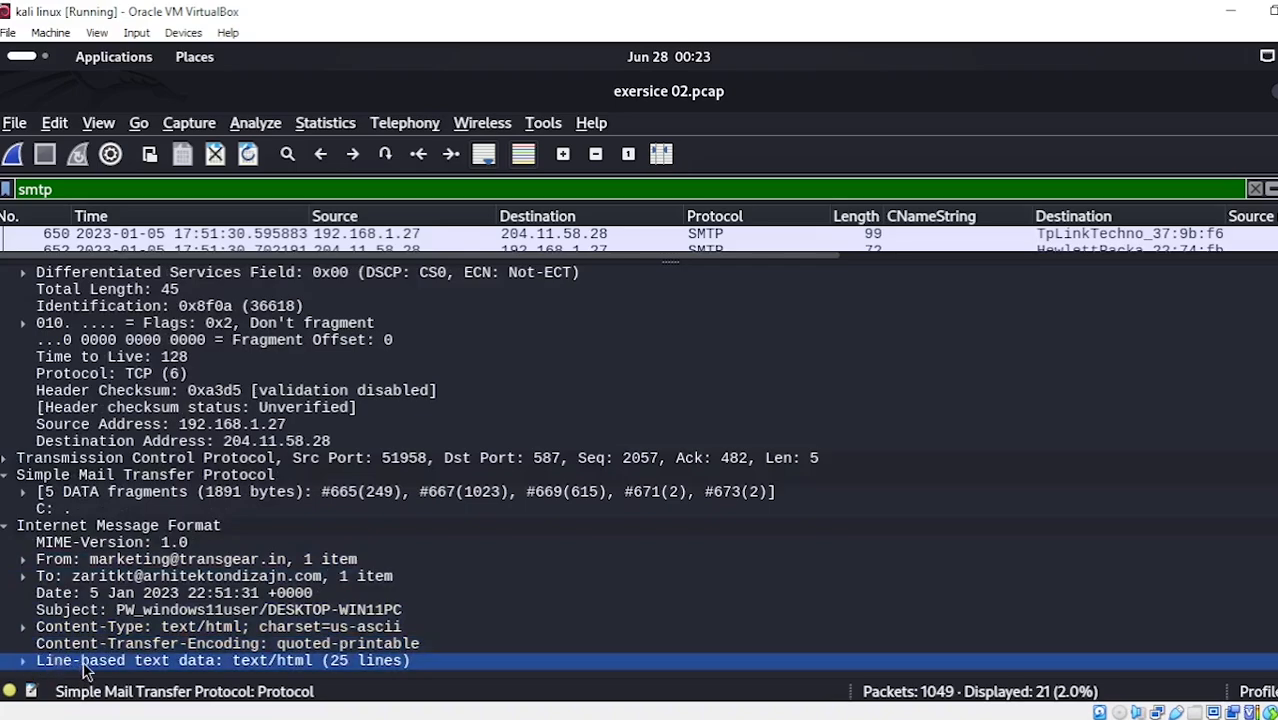
click(23, 662)
scroll(142, 661, down, 2)
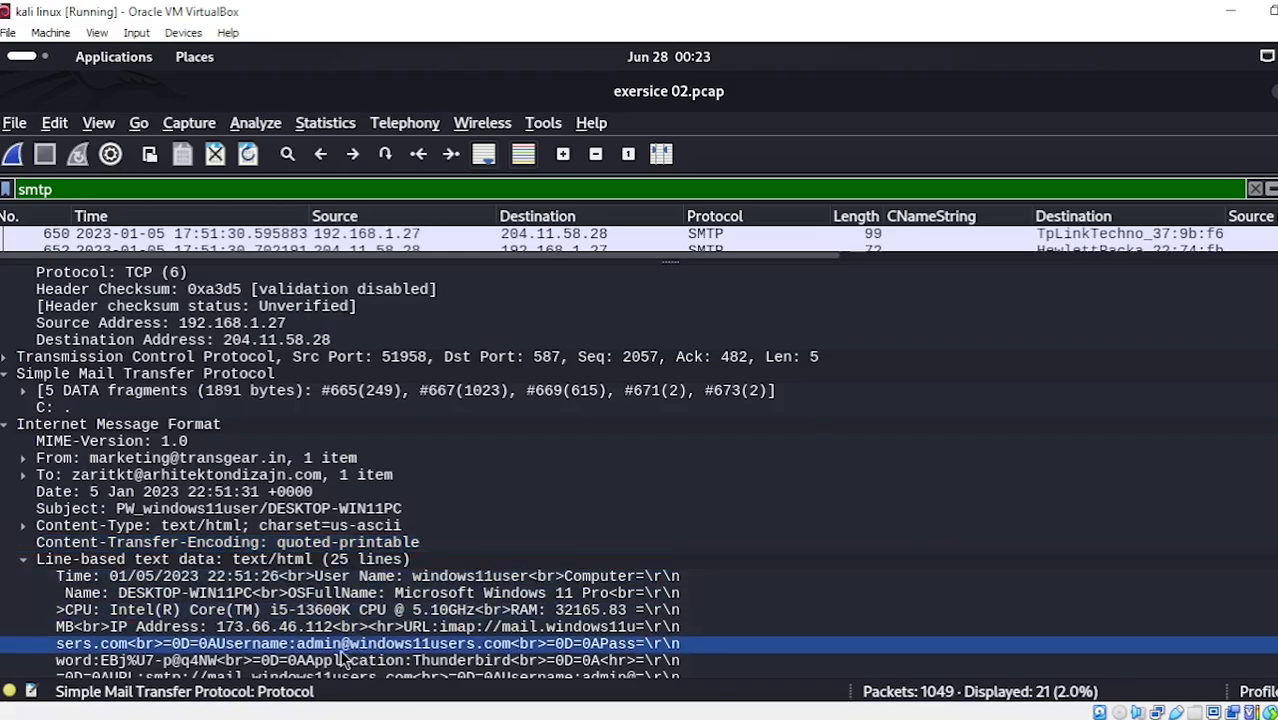
Step: Examine the email body lines giving the user name, computer name, operating system, CPU, RAM and IP address
click(231, 596)
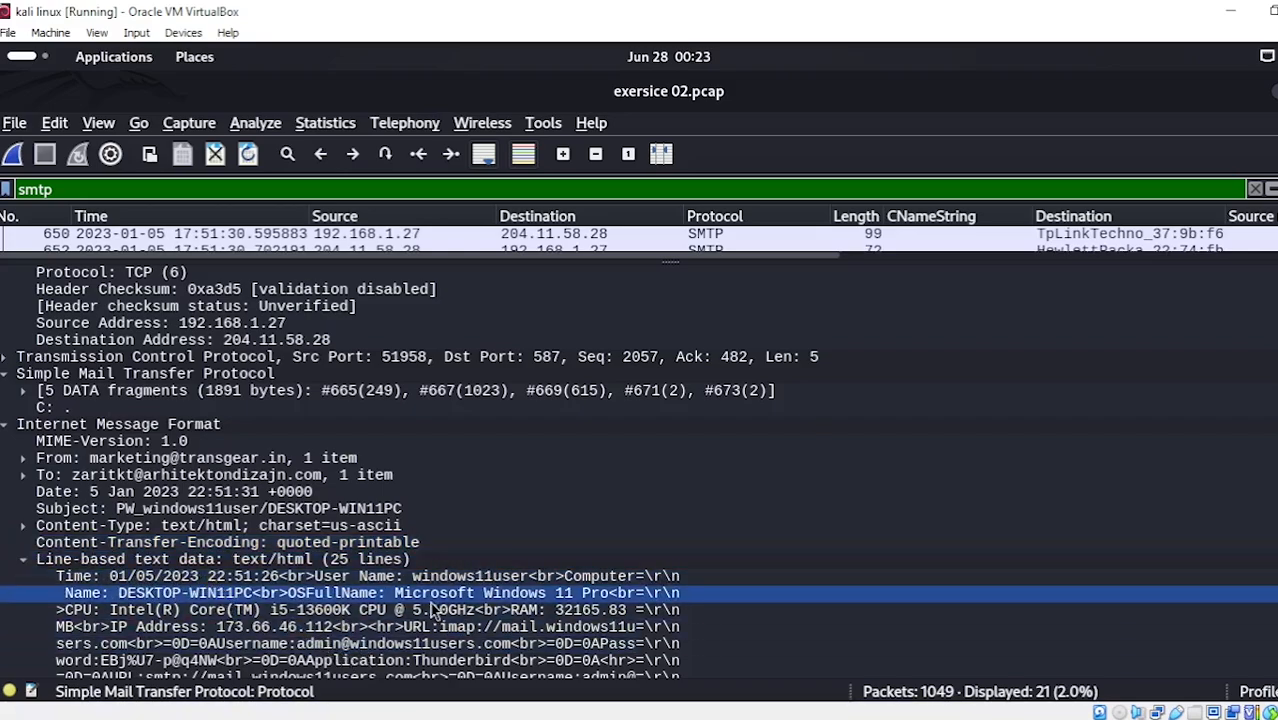
click(325, 578)
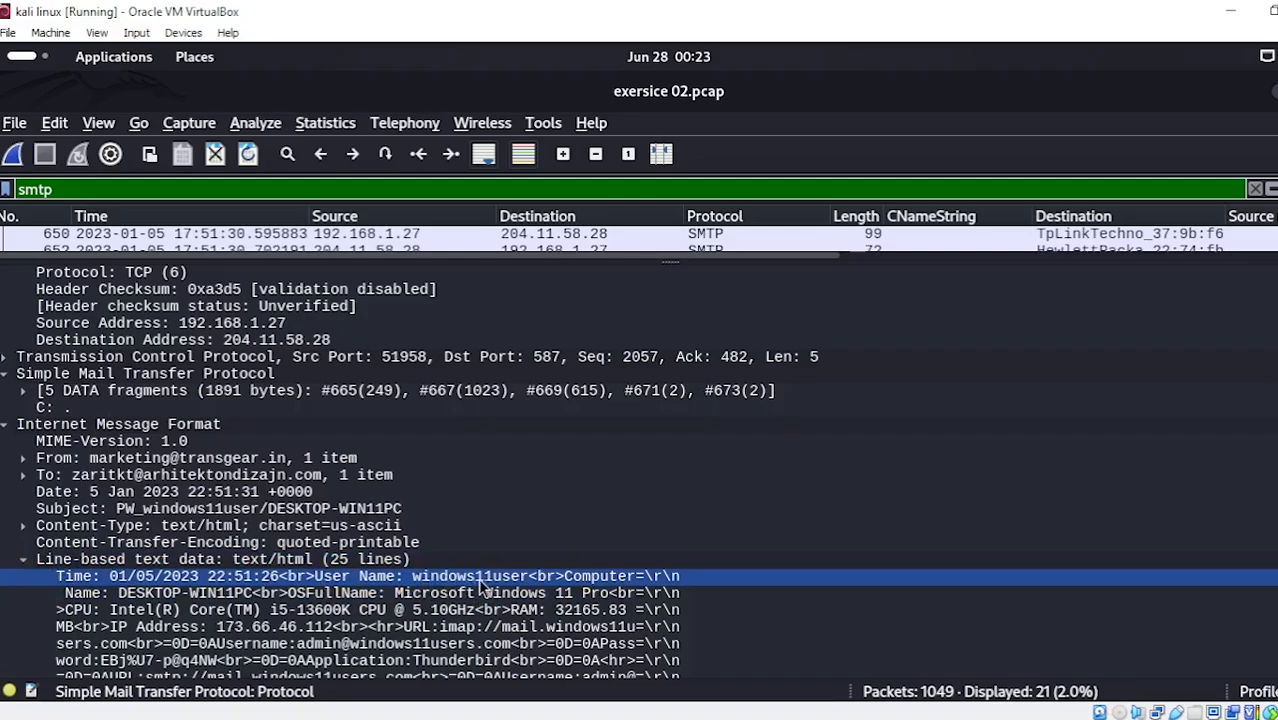
click(258, 610)
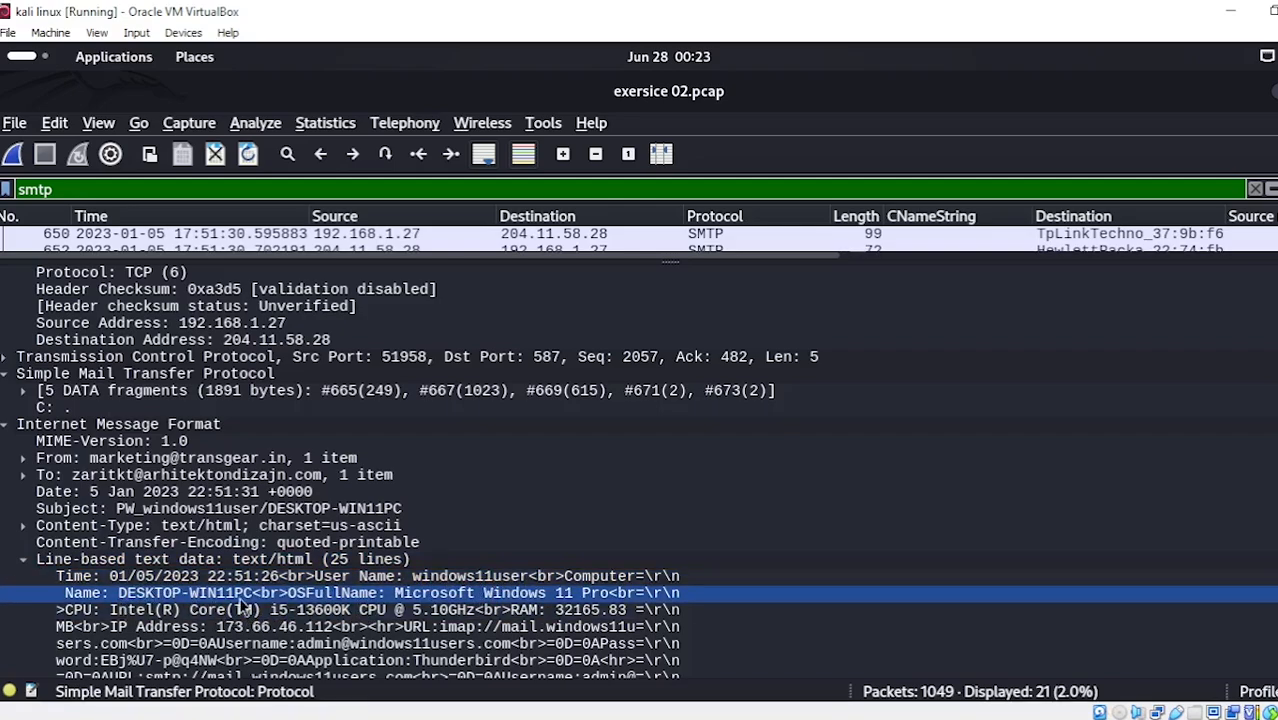
click(413, 597)
click(238, 612)
key(Up)
key(Down)
key(Down)
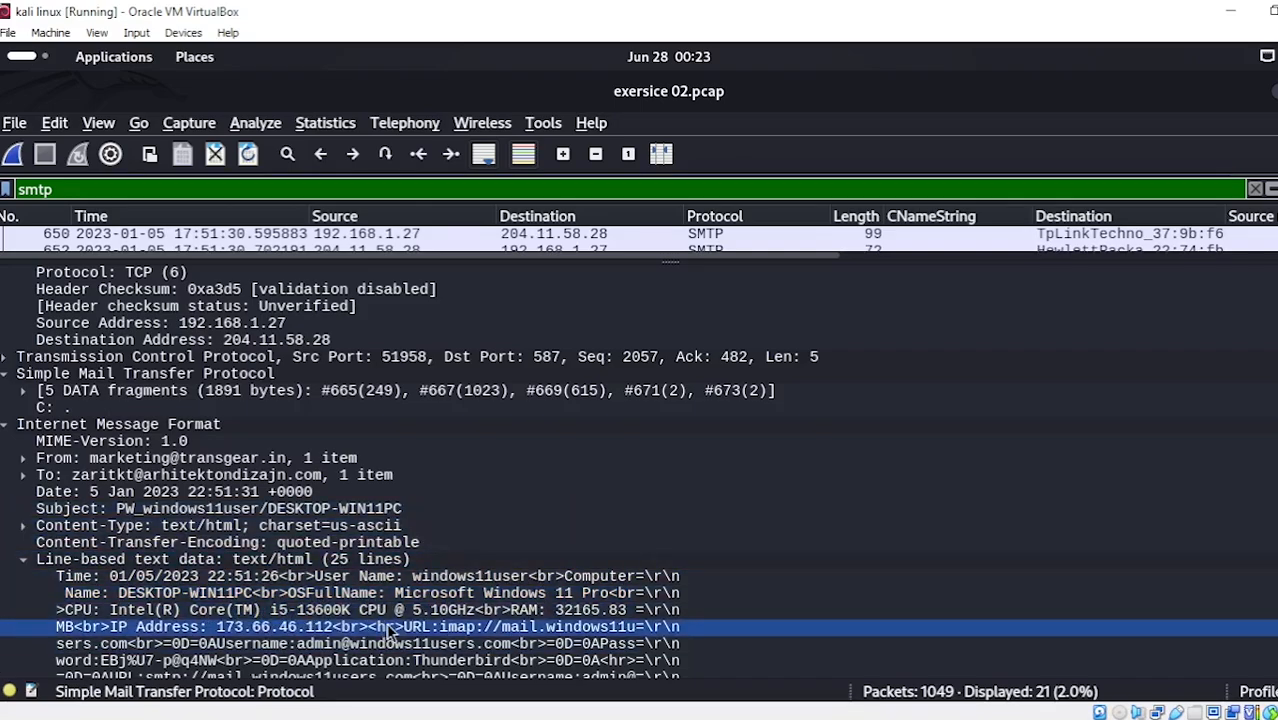
key(Up)
key(Up)
key(Down)
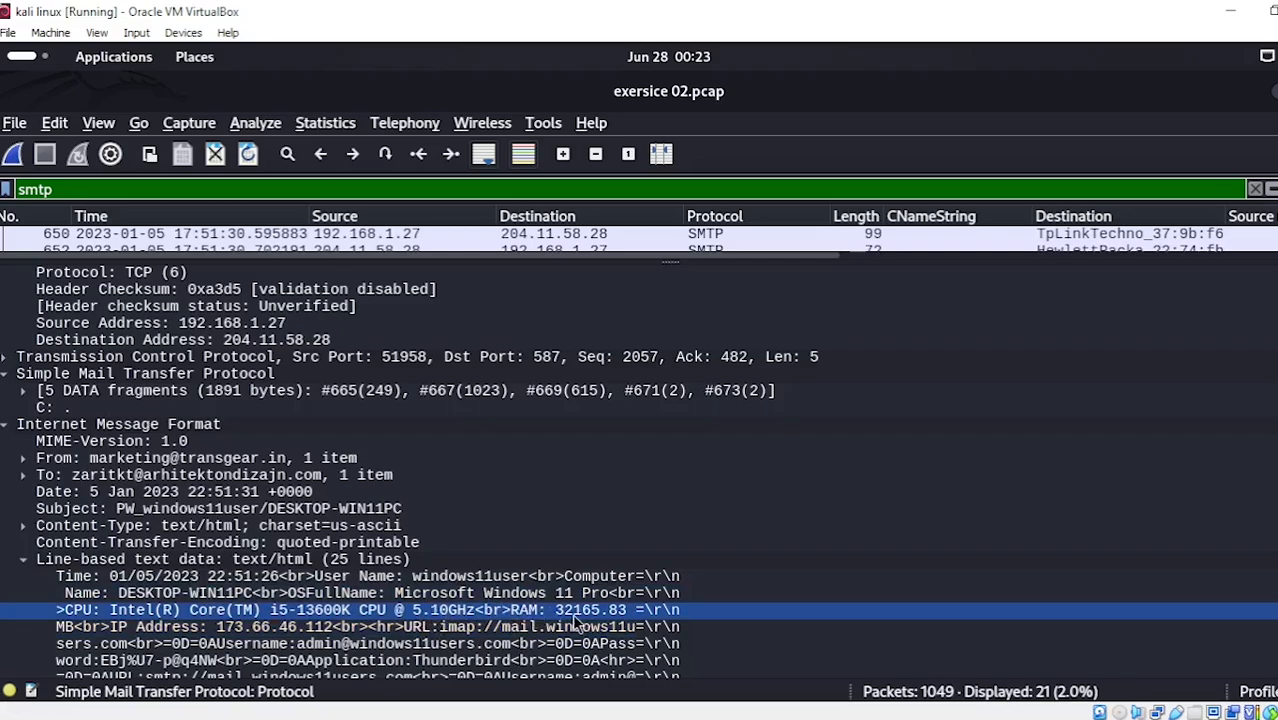
key(Down)
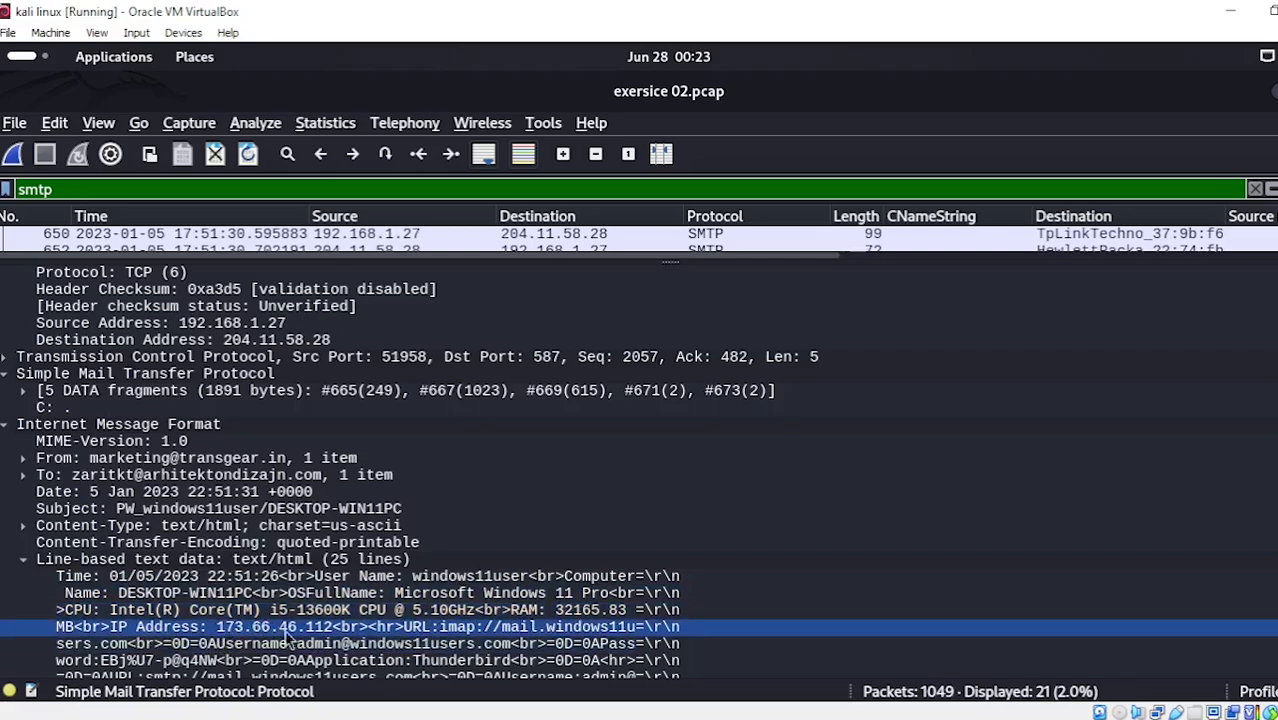
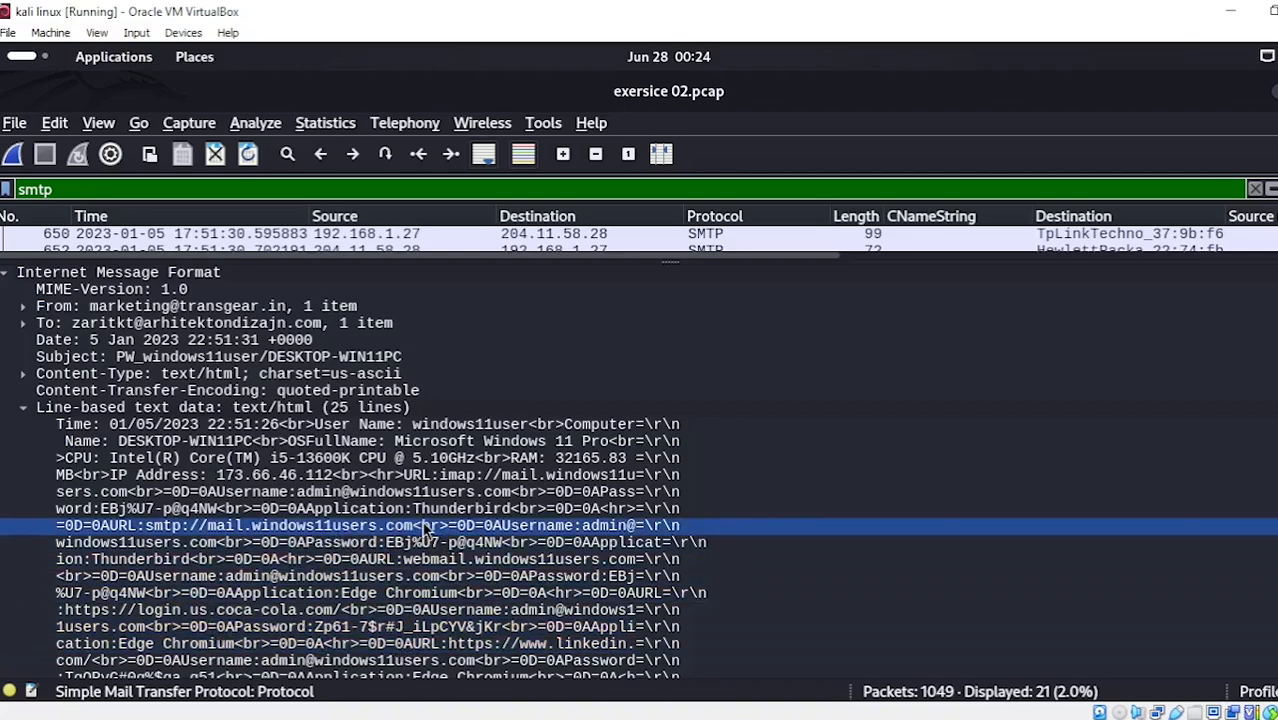
Step: Examine the email body lines listing the mail and web account URLs, usernames, passwords and applications
key(Down)
key(Down)
key(Down)
key(Down)
key(Up)
key(Up)
key(Up)
key(Down)
key(Down)
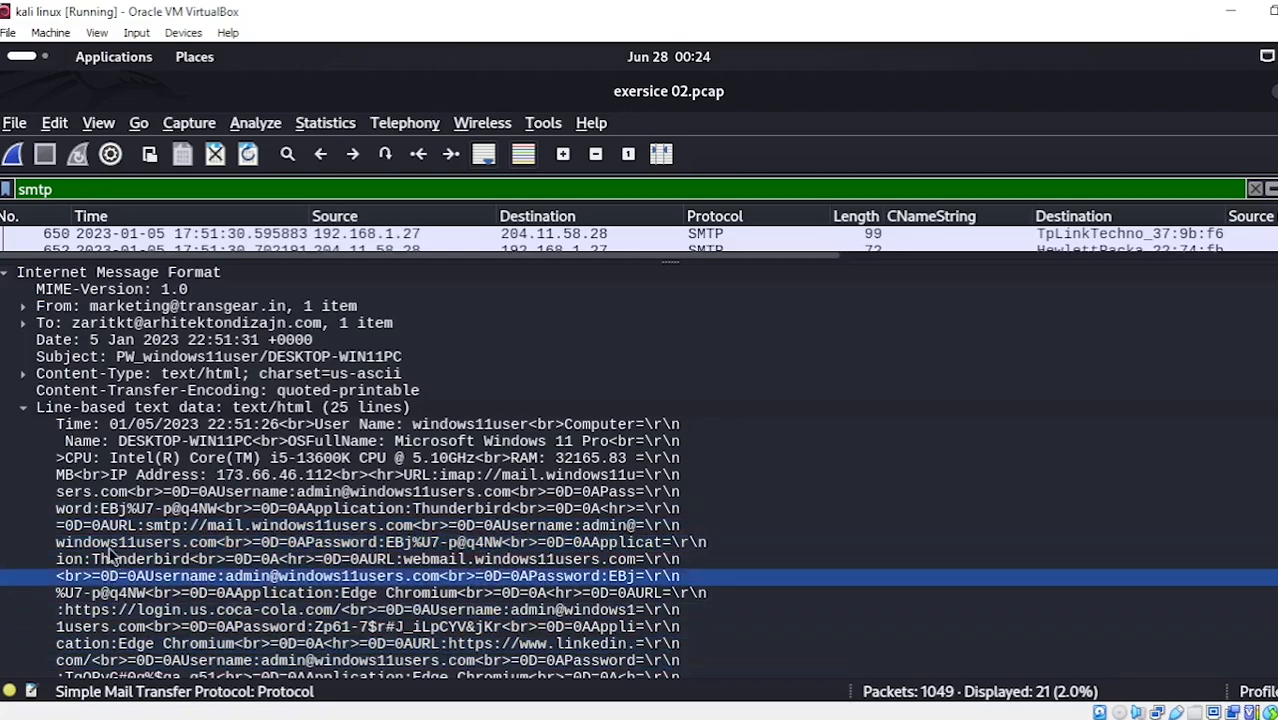
key(Up)
key(Up)
key(Up)
key(Up)
key(Down)
key(Down)
key(Down)
key(Down)
key(Down)
key(Down)
key(Down)
key(Up)
key(Up)
key(Up)
key(Up)
key(Up)
key(Up)
key(Up)
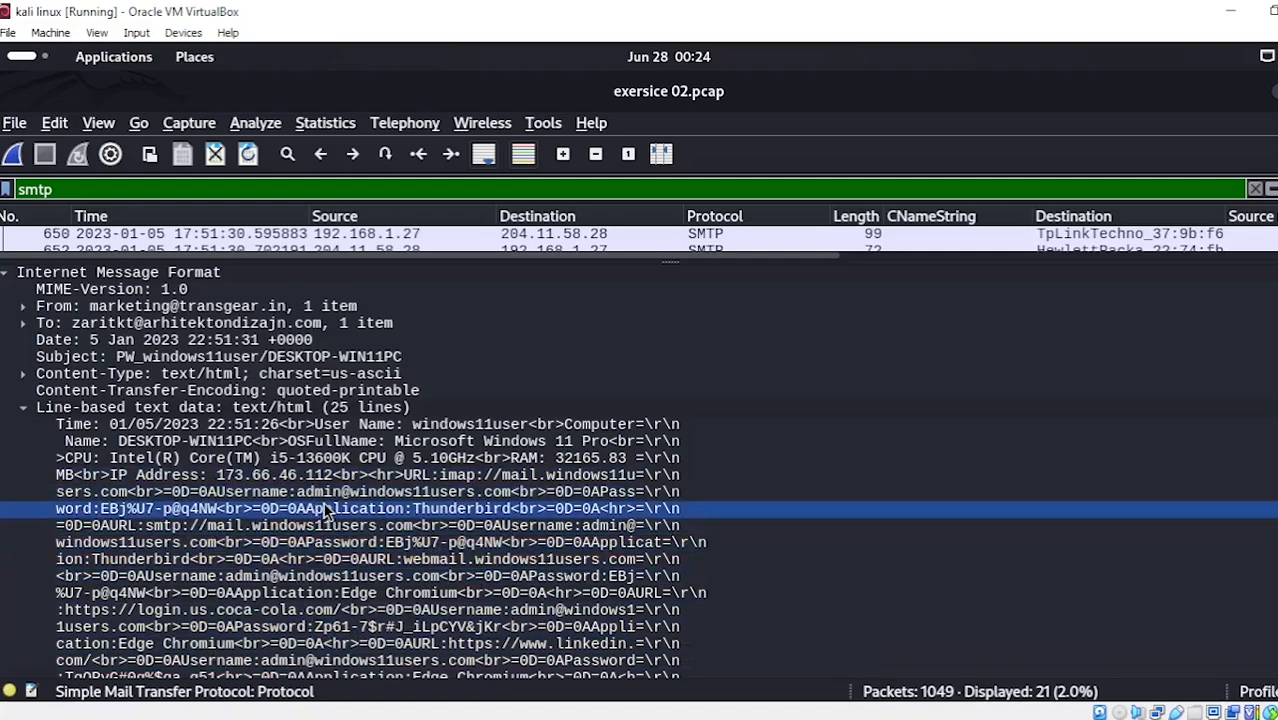